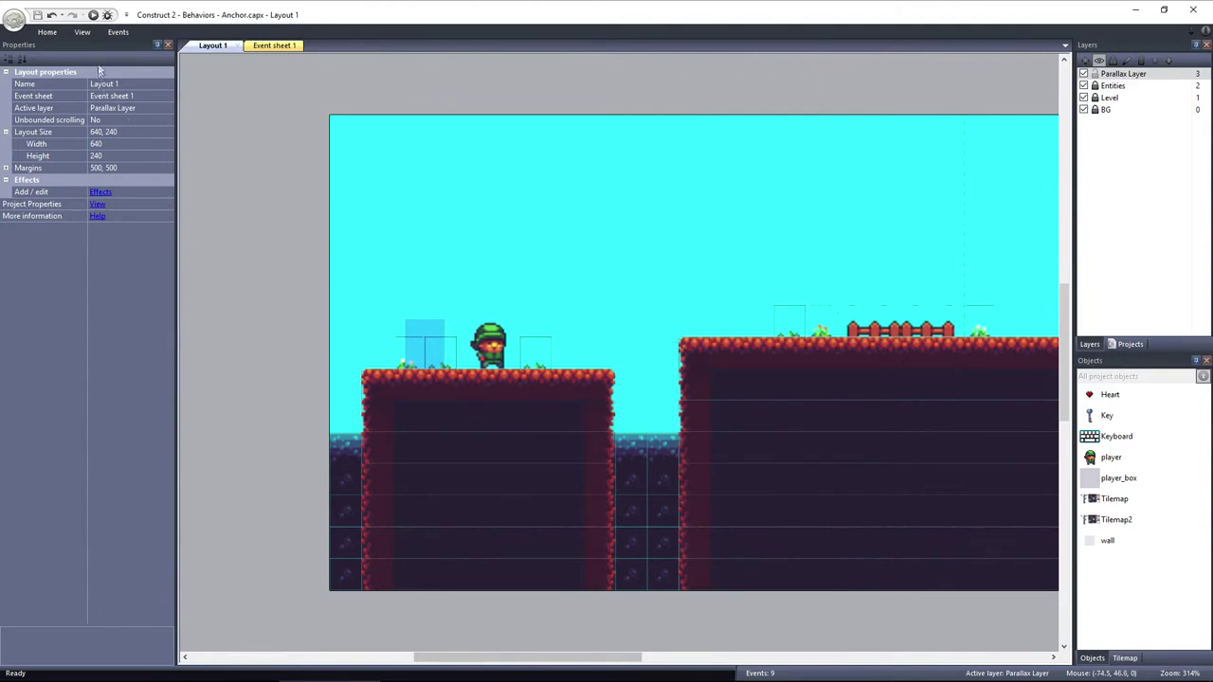
# Preview Layout 1 in Chrome, running the character right and jumping the water gap, then back left.
pyautogui.click(93, 14)
pyautogui.press('Right')
pyautogui.press('Up')
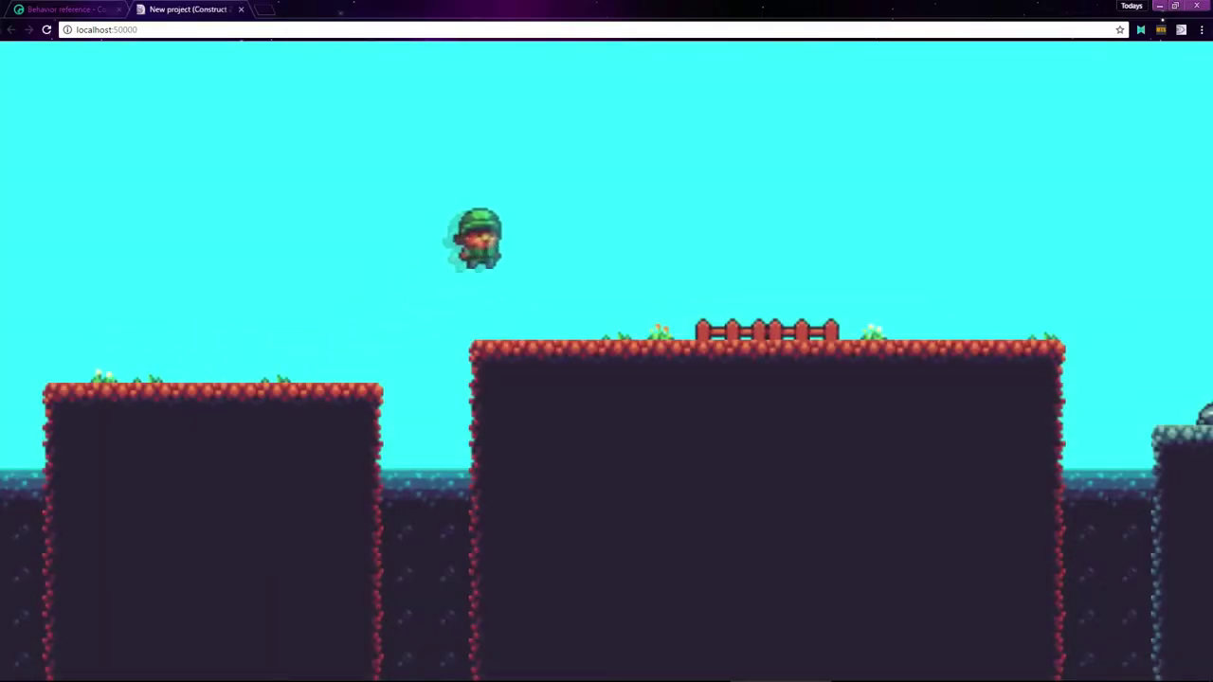
pyautogui.press('Up')
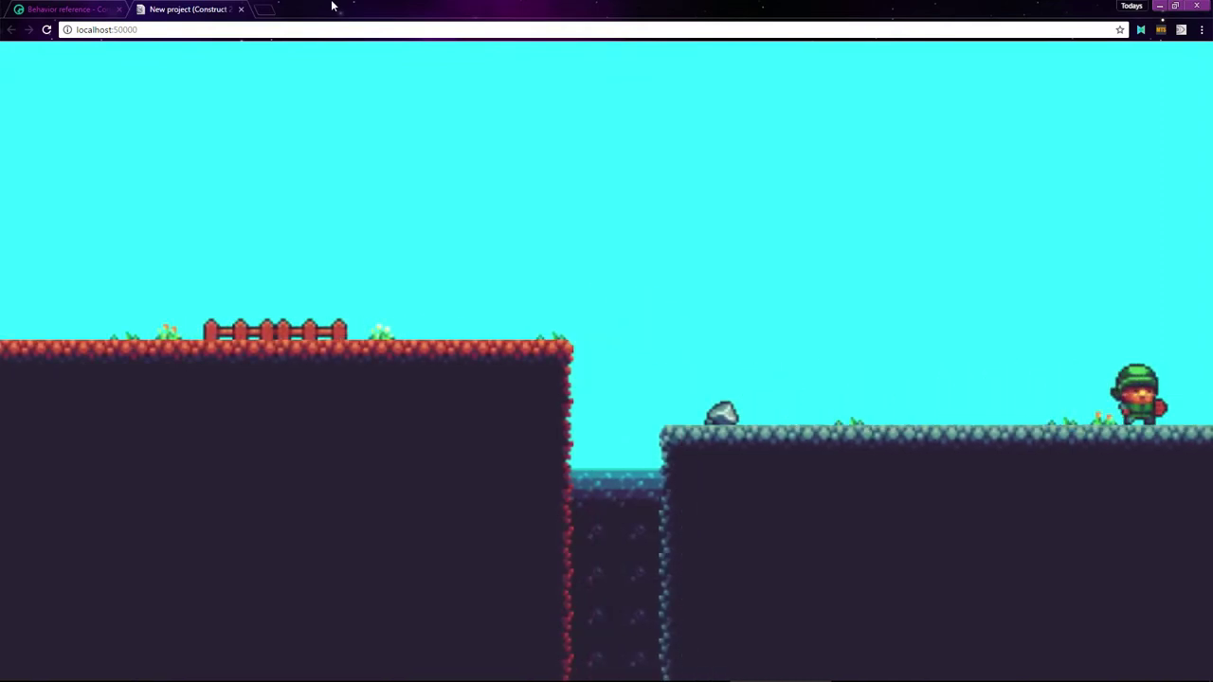
pyautogui.press('Left')
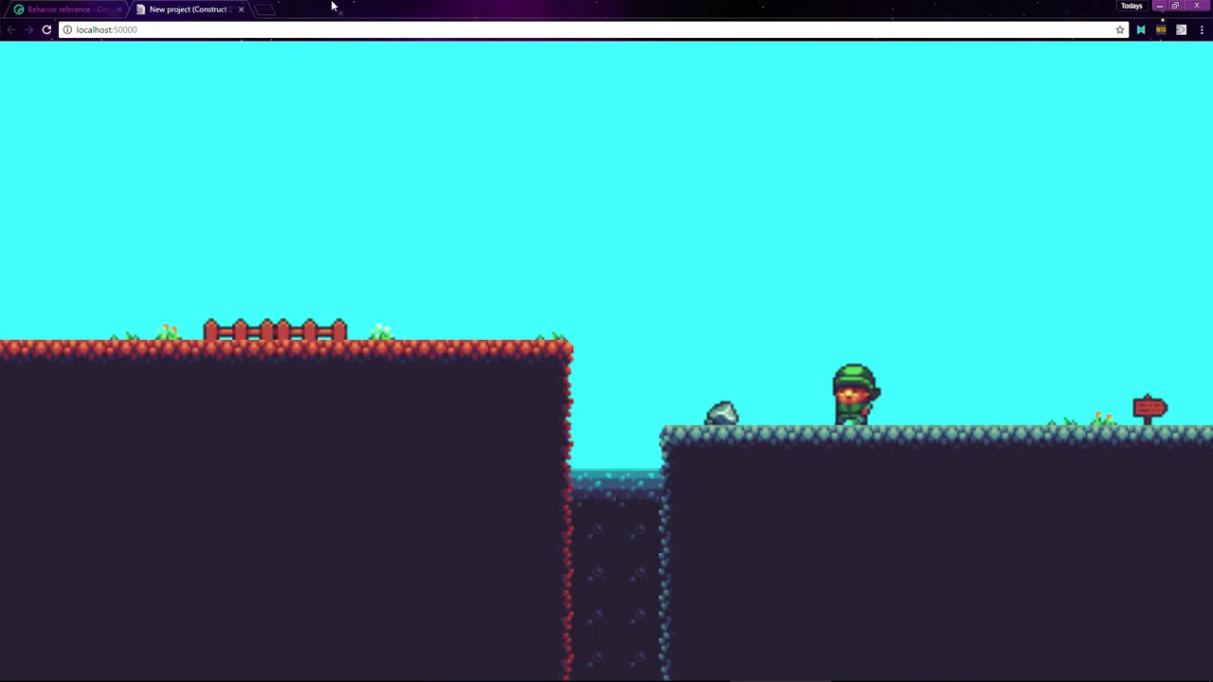
pyautogui.press('Left')
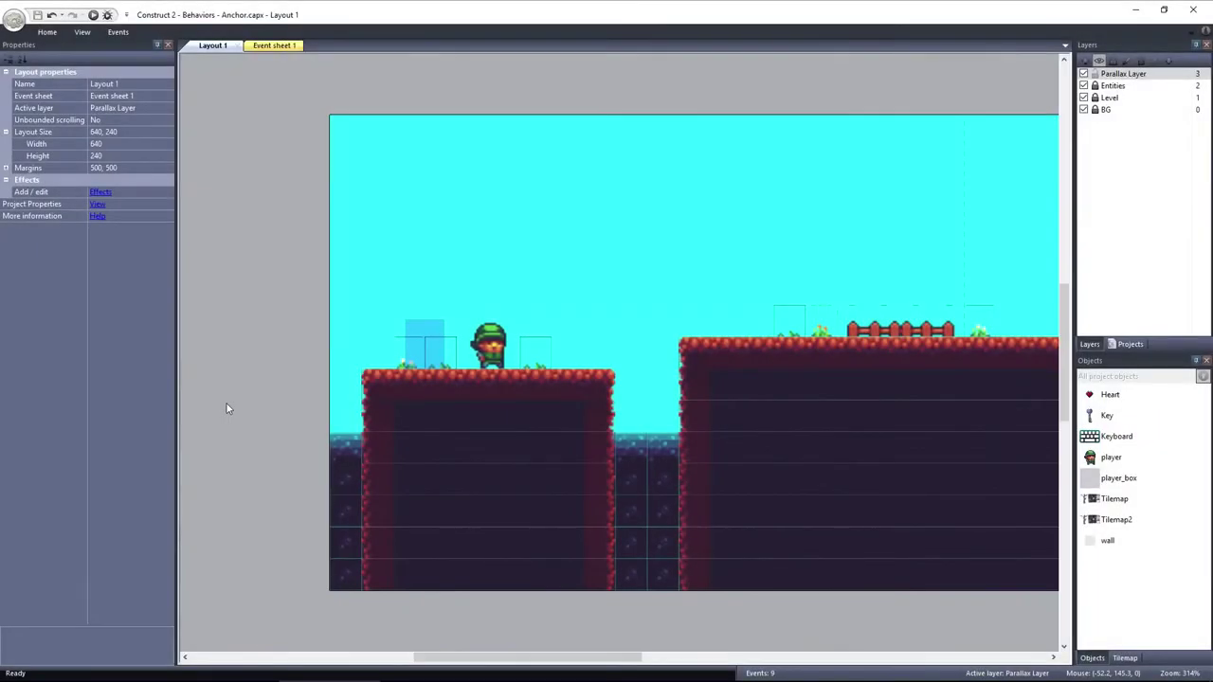
# Select the Parallax Layer and inspect its Parallax property, currently 100, 100.
pyautogui.click(1124, 74)
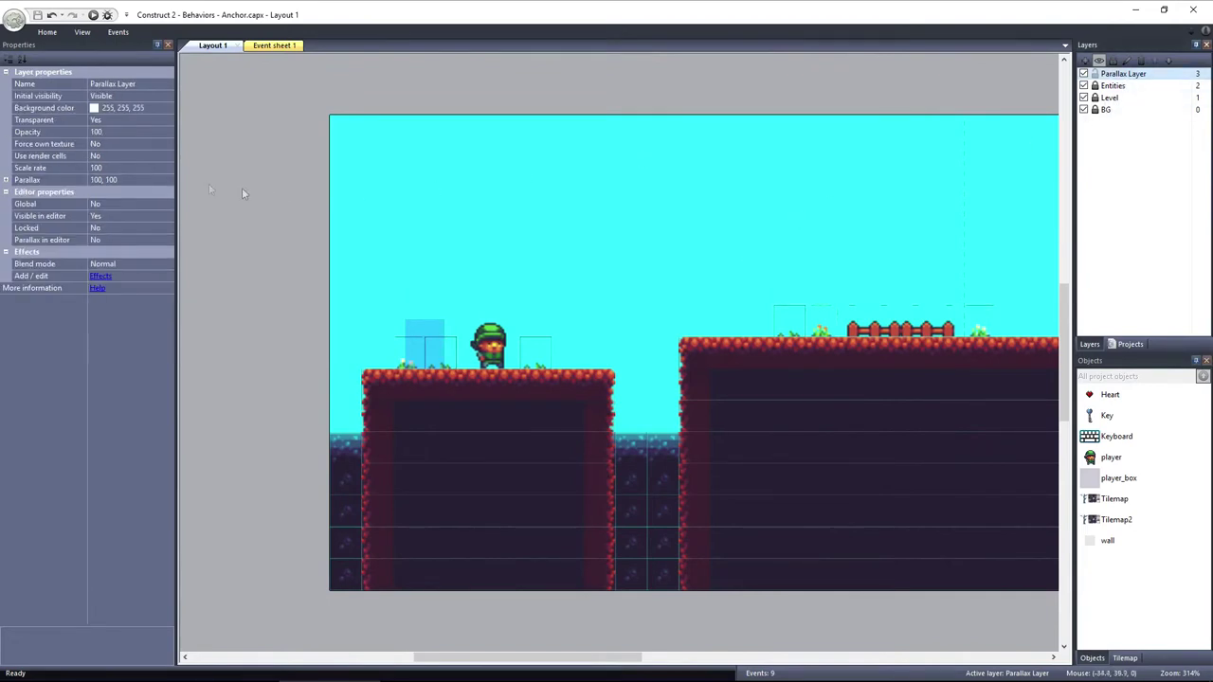
pyautogui.click(80, 179)
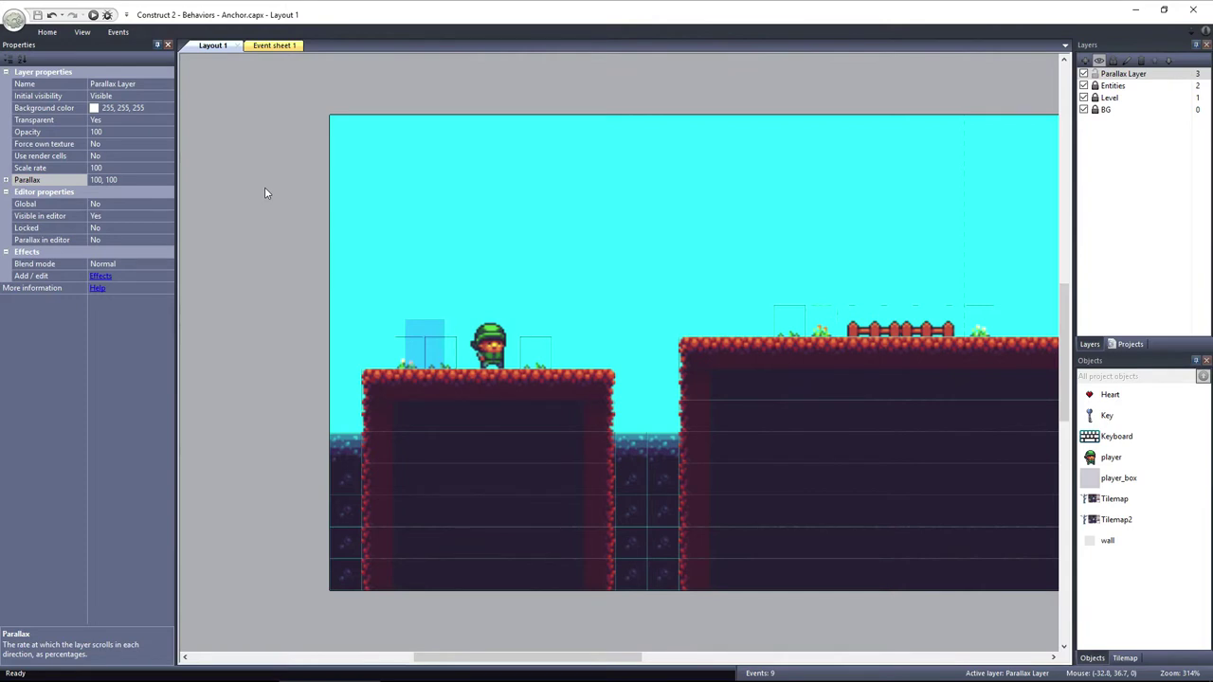
# Drag a Heart to the layout's top-left corner and a Key near its top-right.
pyautogui.moveTo(1109, 395); pyautogui.dragTo(355, 170)
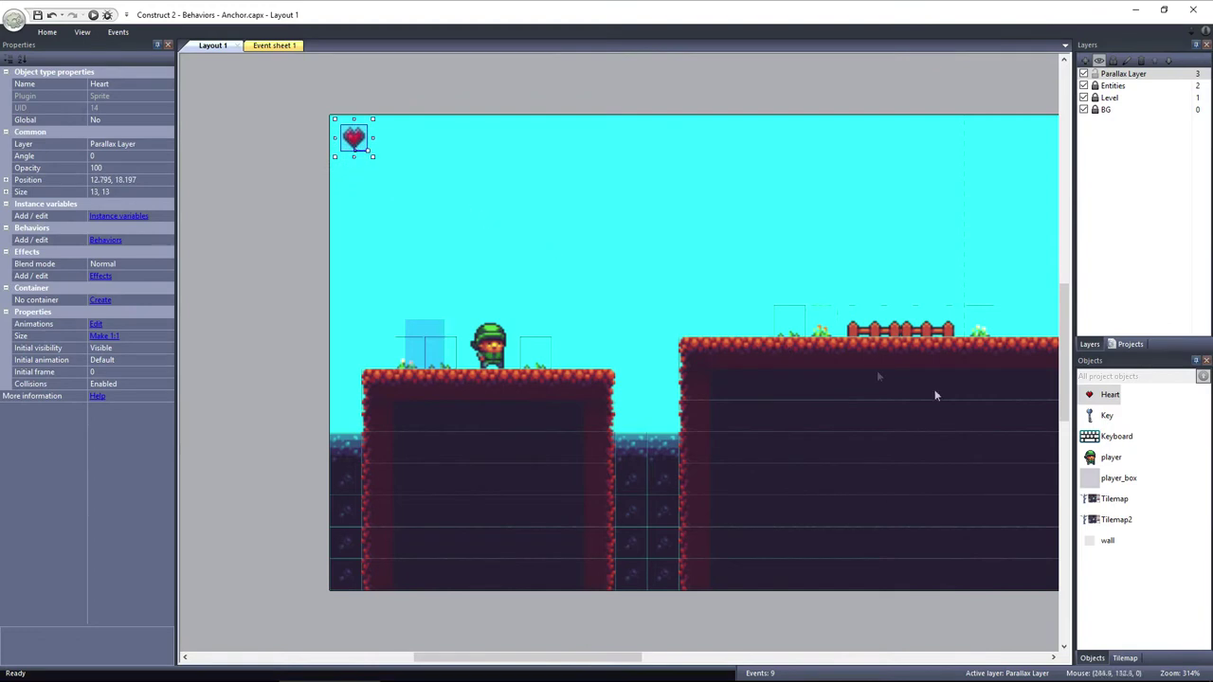
pyautogui.moveTo(1107, 415); pyautogui.dragTo(943, 144)
pyautogui.click(237, 183)
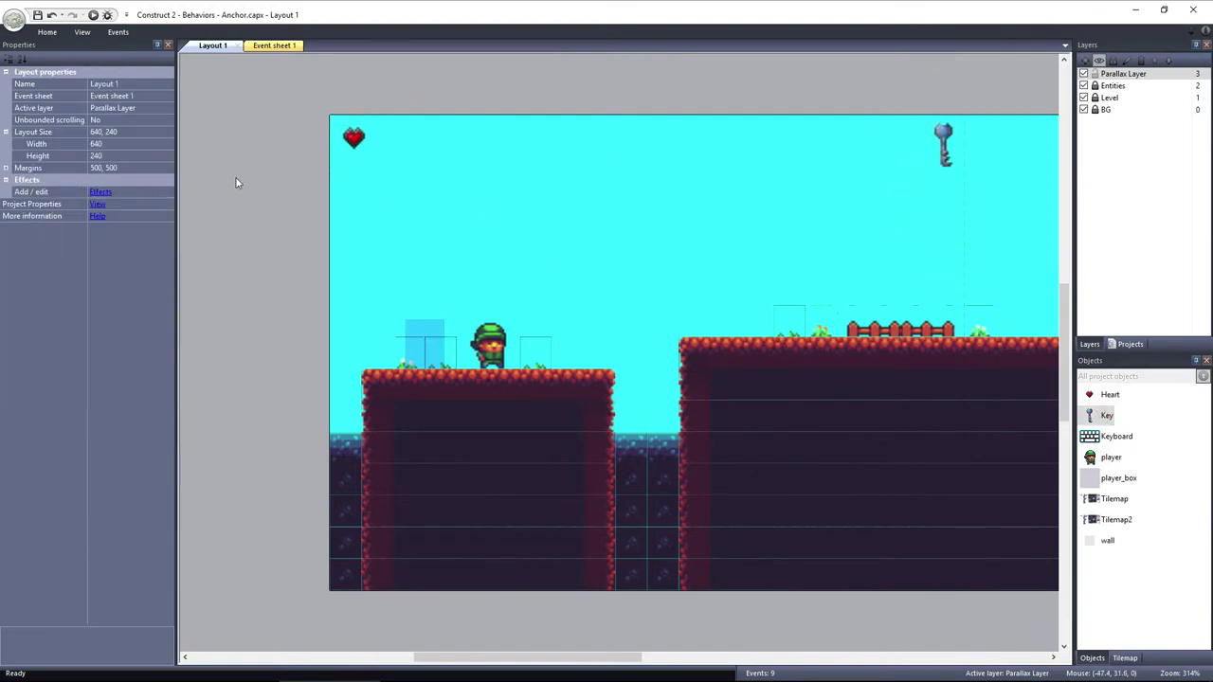
# Preview the level, running right over the water gap, then reselect the Parallax Layer.
pyautogui.click(93, 14)
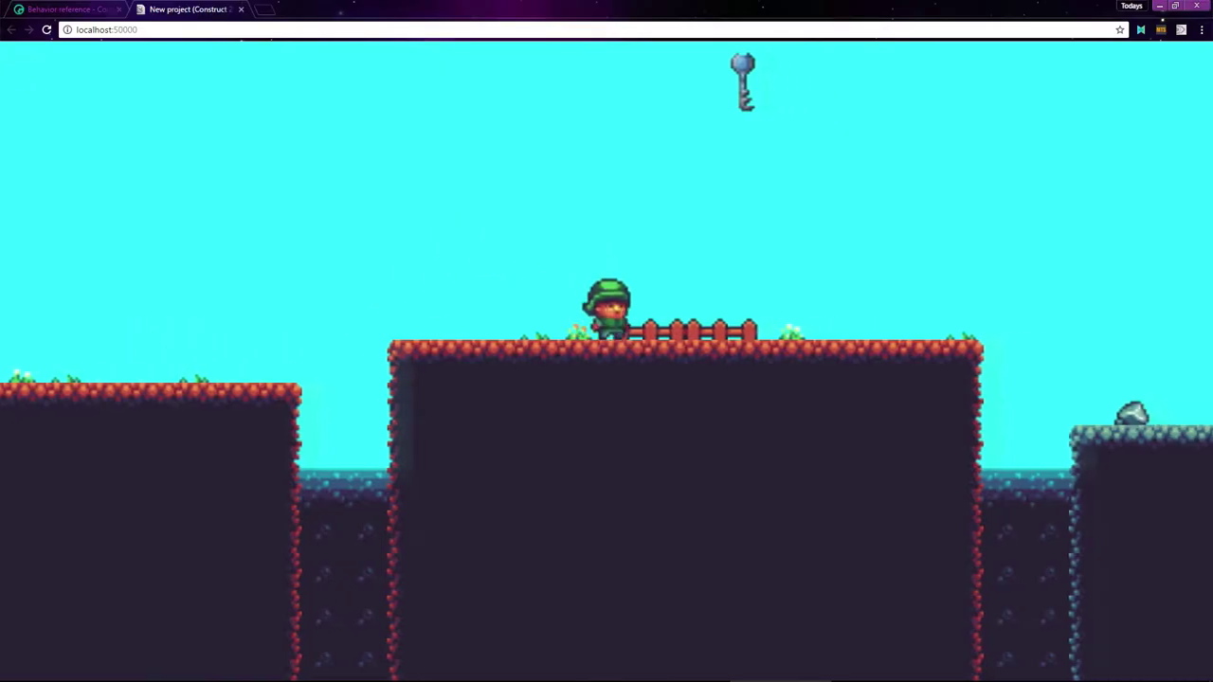
pyautogui.press('Right')
pyautogui.press('Up')
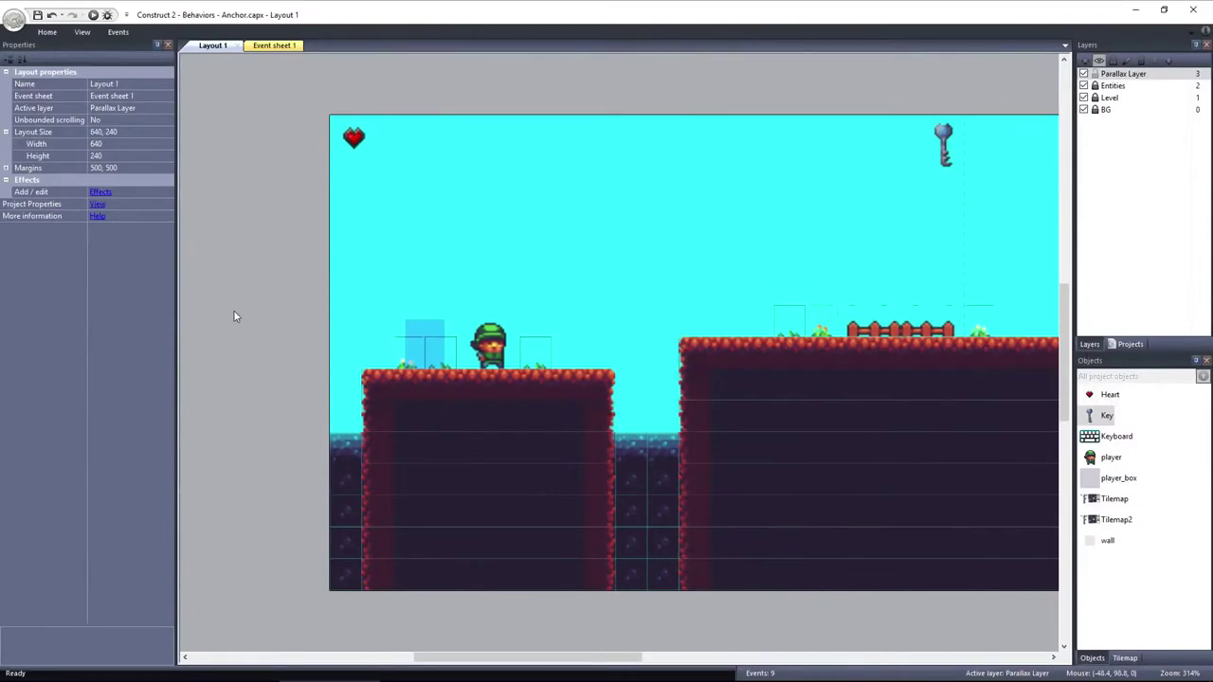
pyautogui.click(1122, 74)
# Set the Parallax Layer's Parallax to 0, 0 and launch a new preview.
pyautogui.click(128, 179)
pyautogui.write('0')
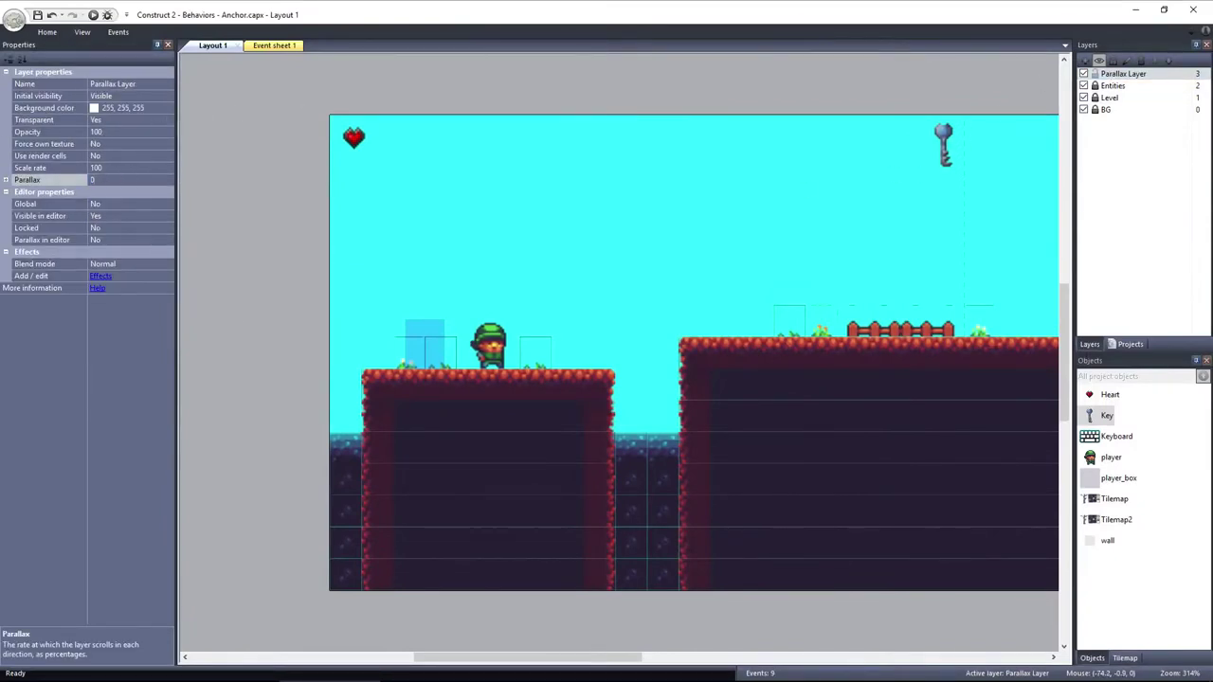
pyautogui.write(', 0')
pyautogui.click(93, 15)
# Run and jump the player right and left across the platforms, confirming the heart and key stay fixed.
pyautogui.press('Right')
pyautogui.press('Up')
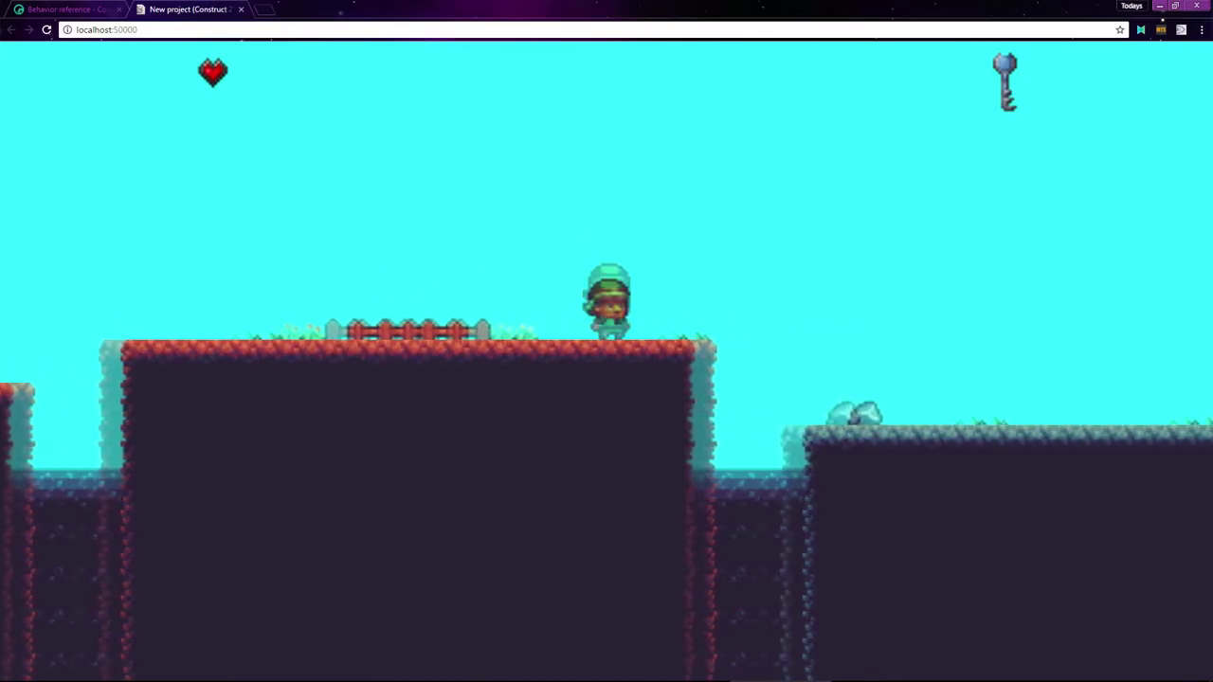
pyautogui.press('Left')
pyautogui.press('Up')
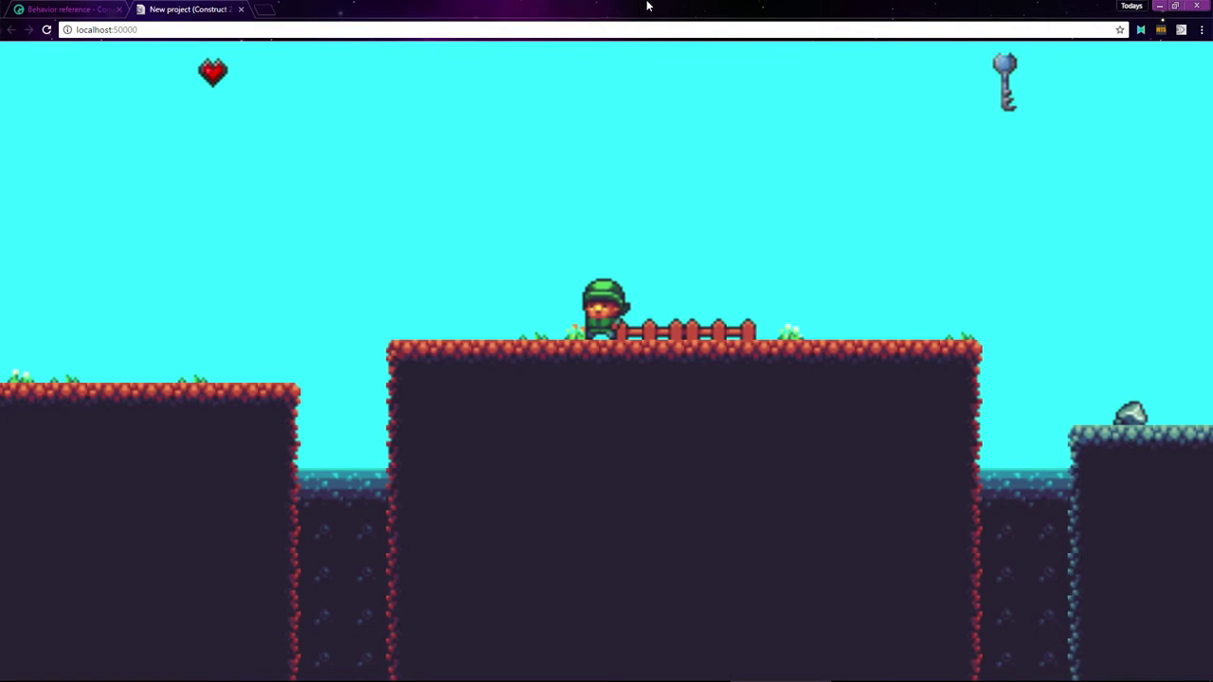
pyautogui.press('Left')
pyautogui.press('Up')
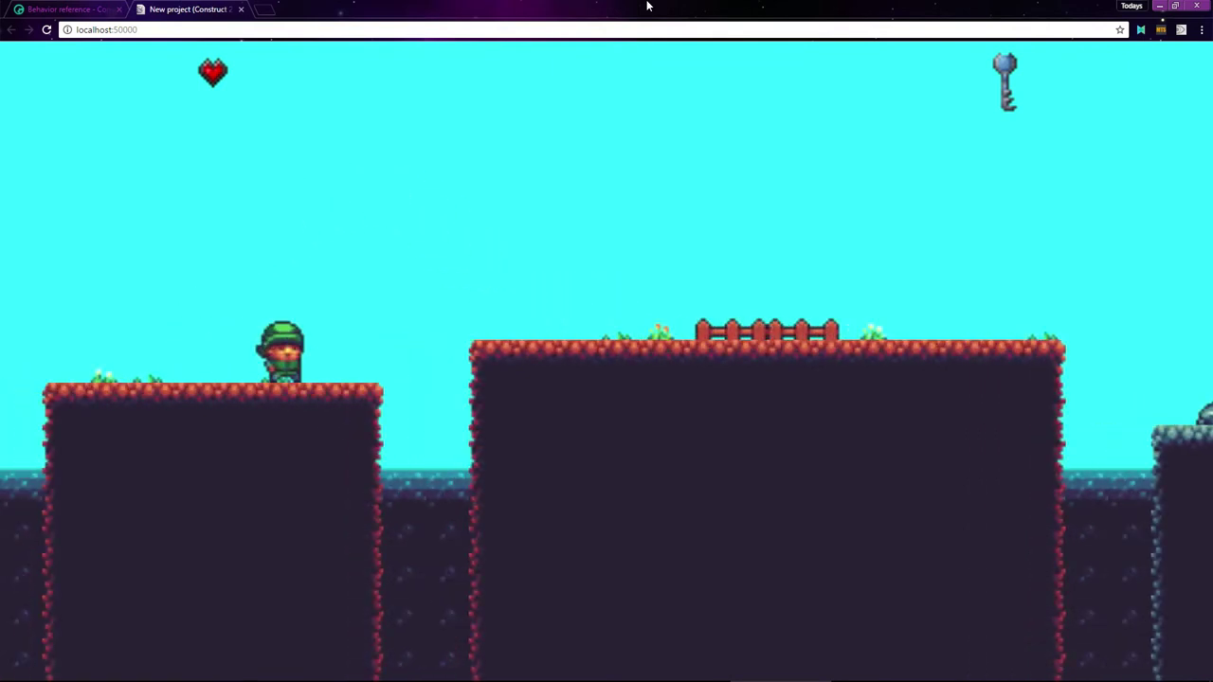
pyautogui.press('Left')
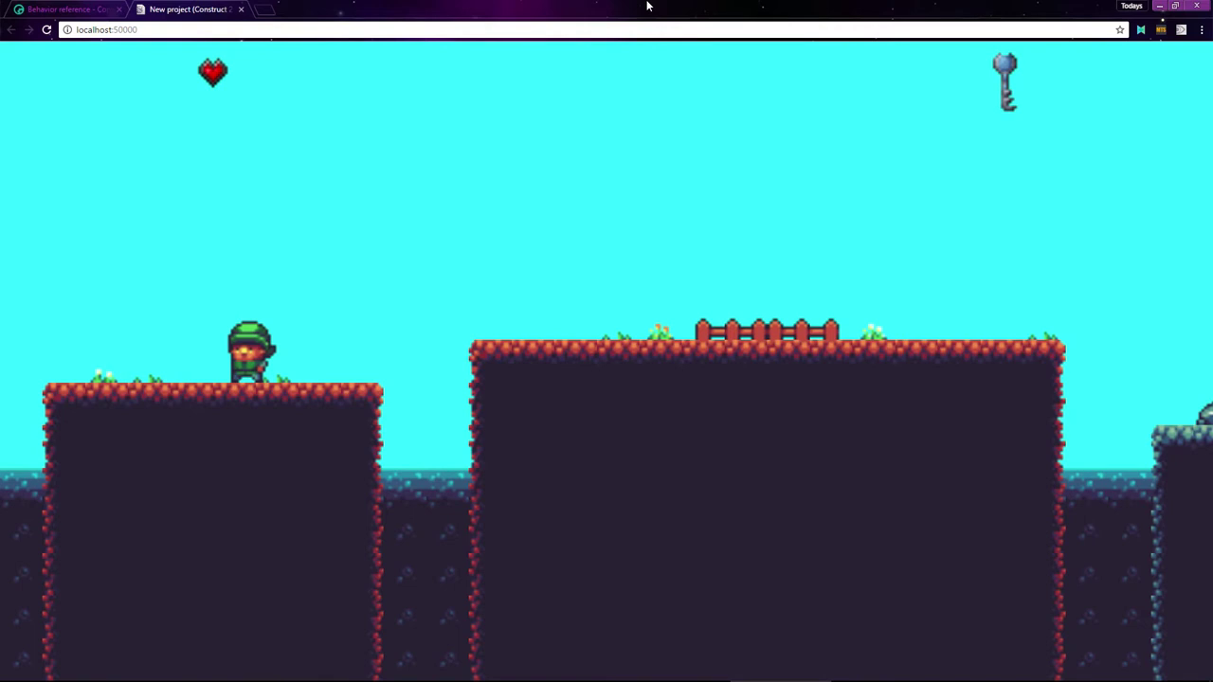
pyautogui.hotkey('alt', 'Tab')
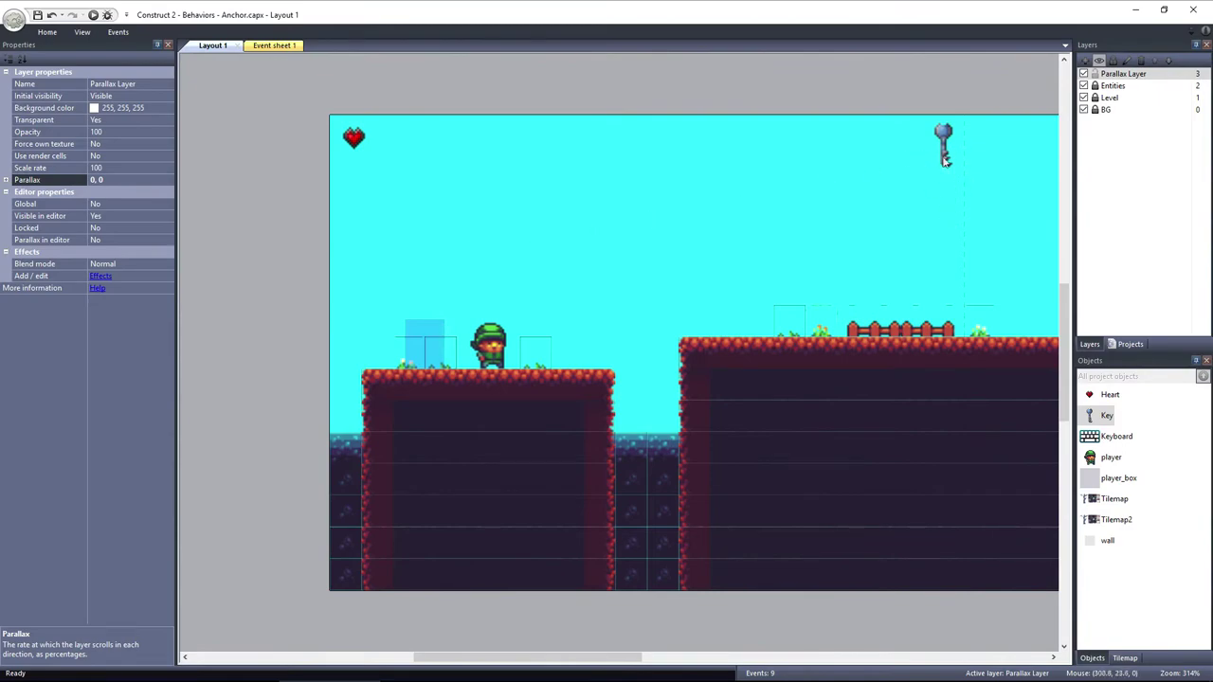
# Return to the Chrome preview from the editor and move the player left along the platform.
pyautogui.hotkey('alt', 'Tab')
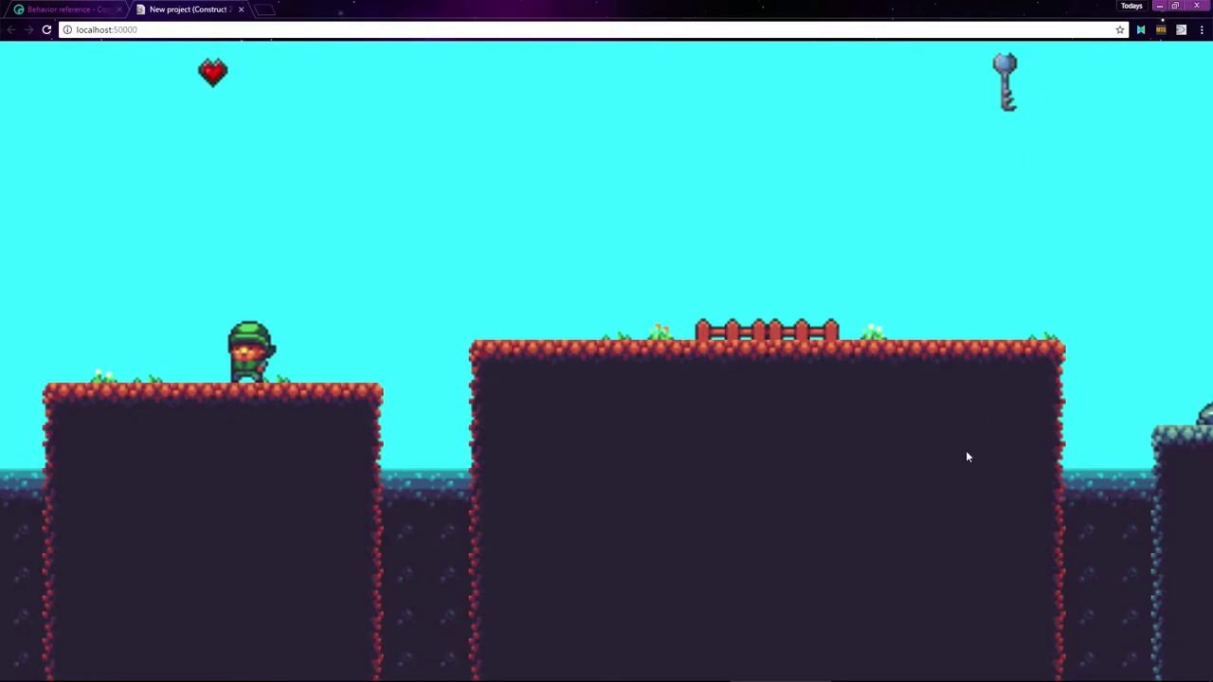
pyautogui.hotkey('alt', 'Tab')
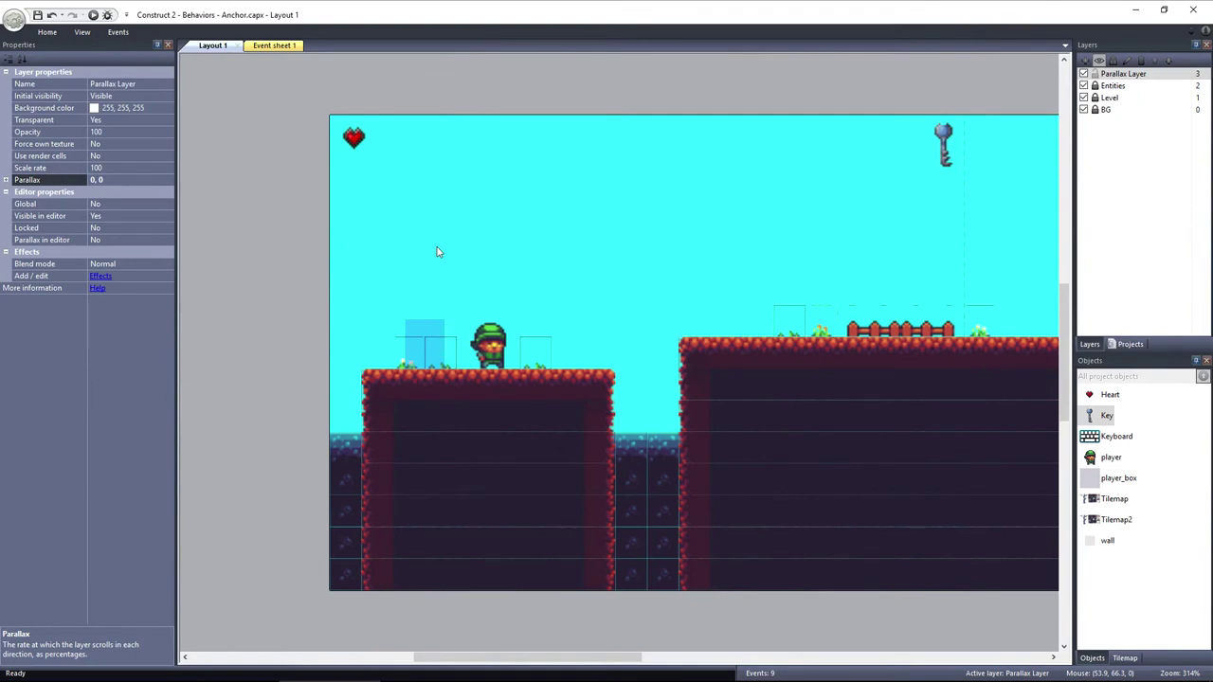
pyautogui.hotkey('alt', 'Tab')
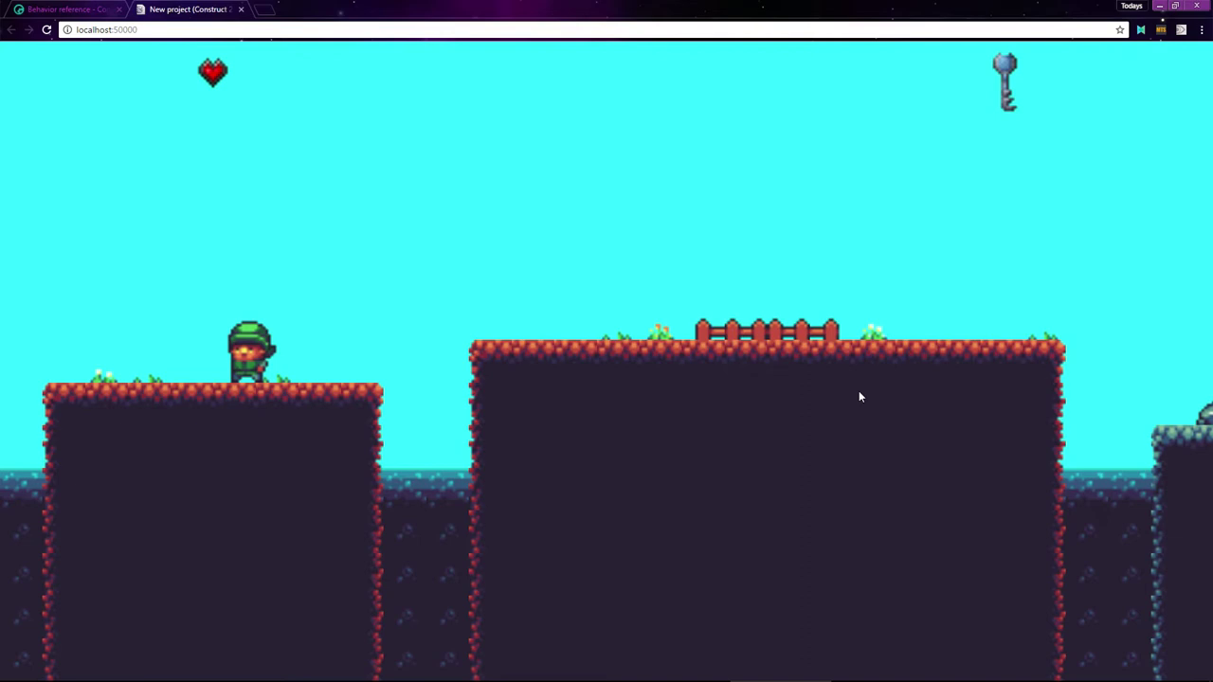
pyautogui.press('Left')
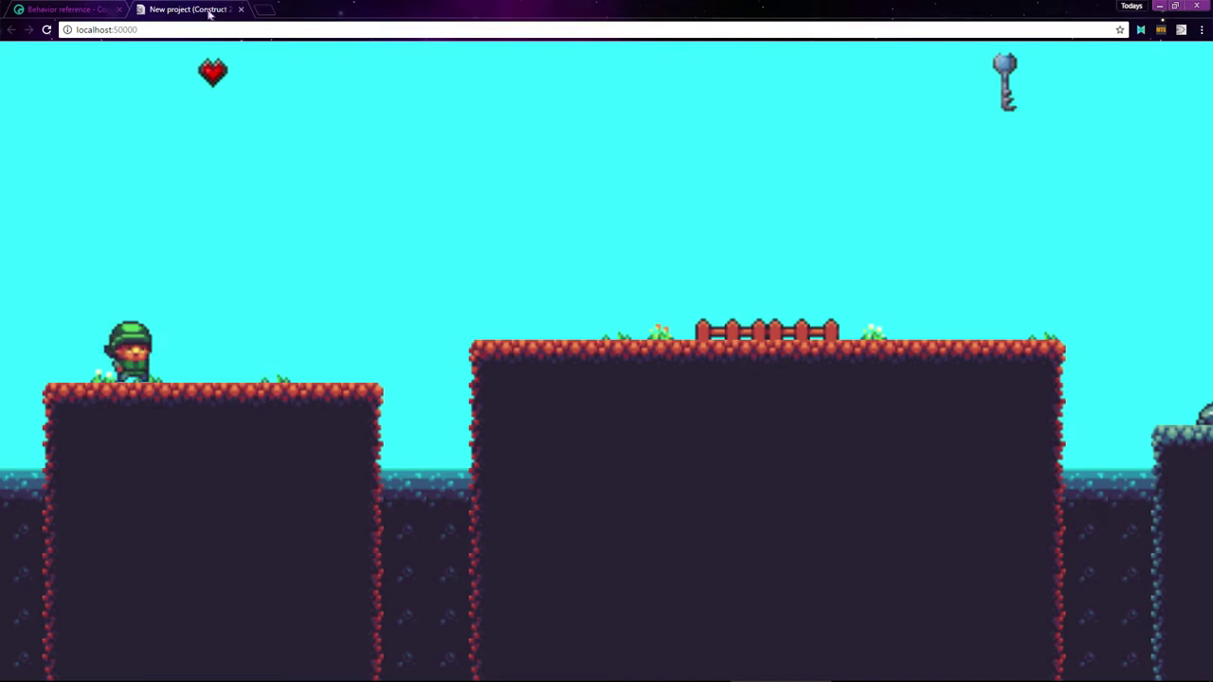
# Restore, centre and narrow the preview window to see where the heart and key end up.
pyautogui.click(1175, 9)
pyautogui.moveTo(928, 15); pyautogui.dragTo(699, 15)
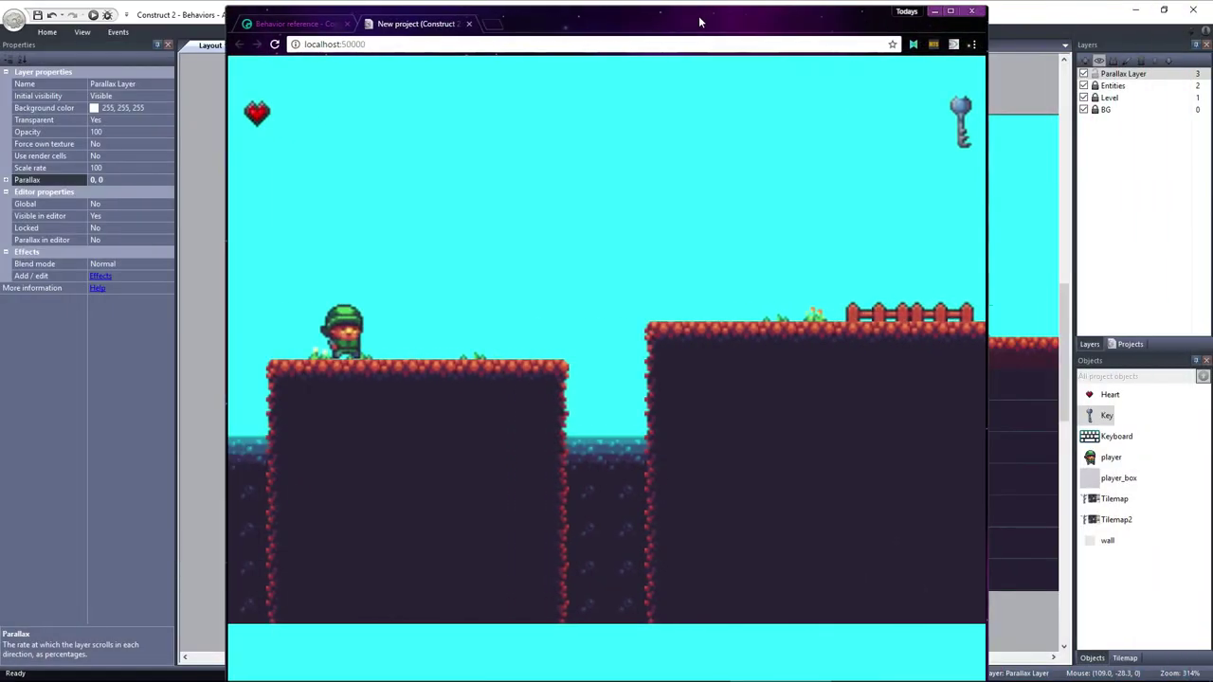
pyautogui.moveTo(986, 201); pyautogui.dragTo(848, 199)
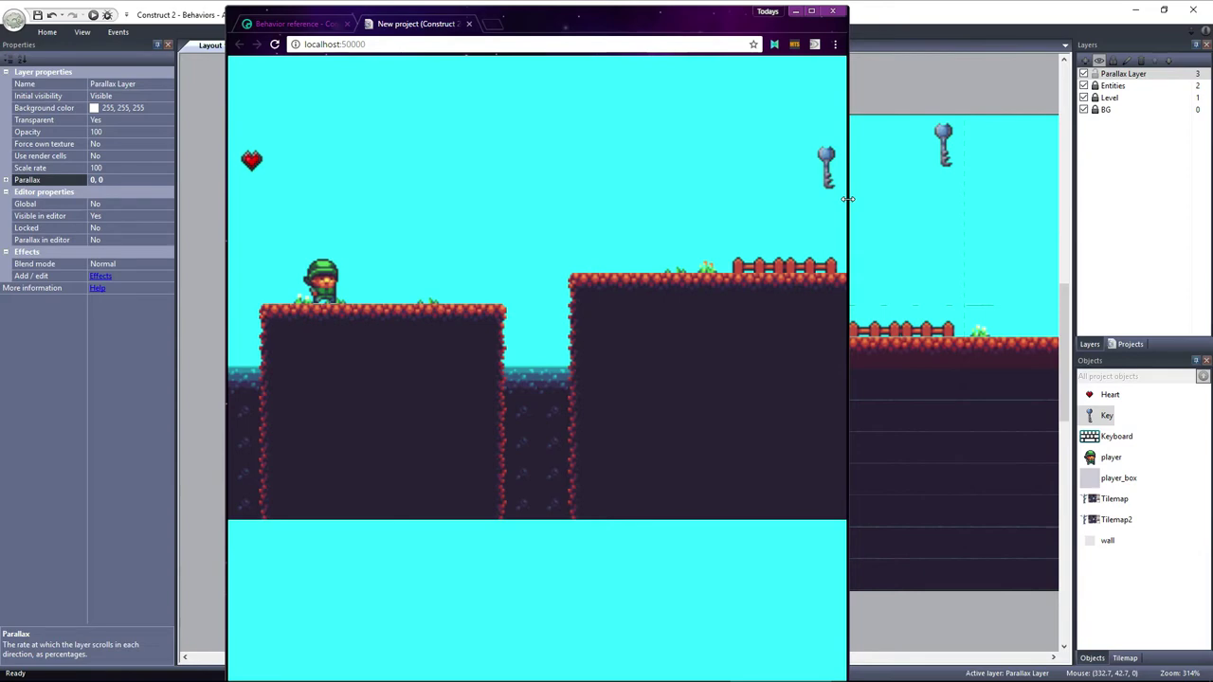
pyautogui.click(981, 164)
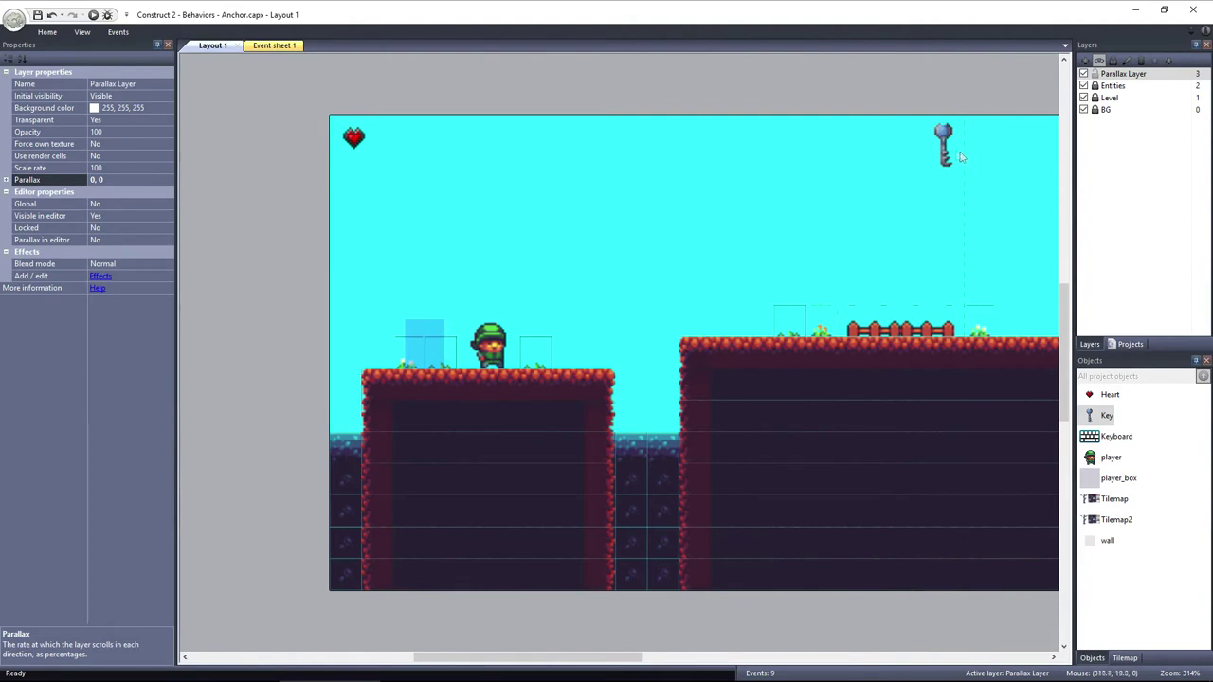
# Select the Key sprite and add the Anchor behavior in its Behaviors dialog.
pyautogui.click(954, 153)
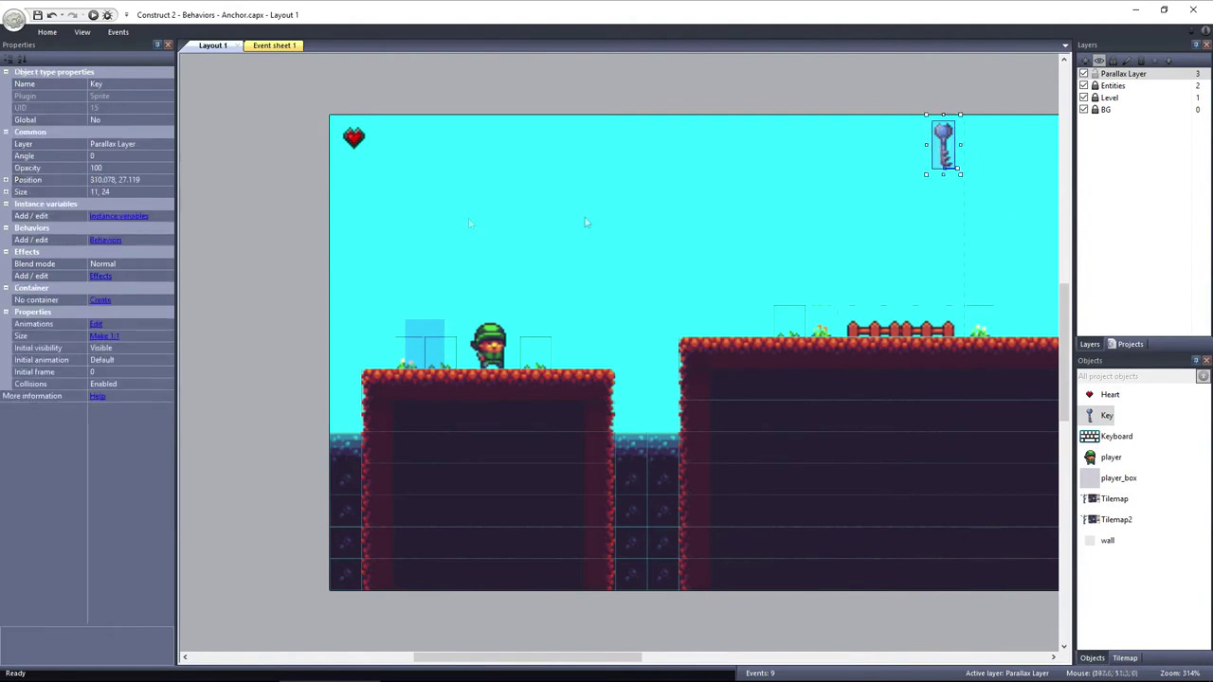
pyautogui.click(104, 239)
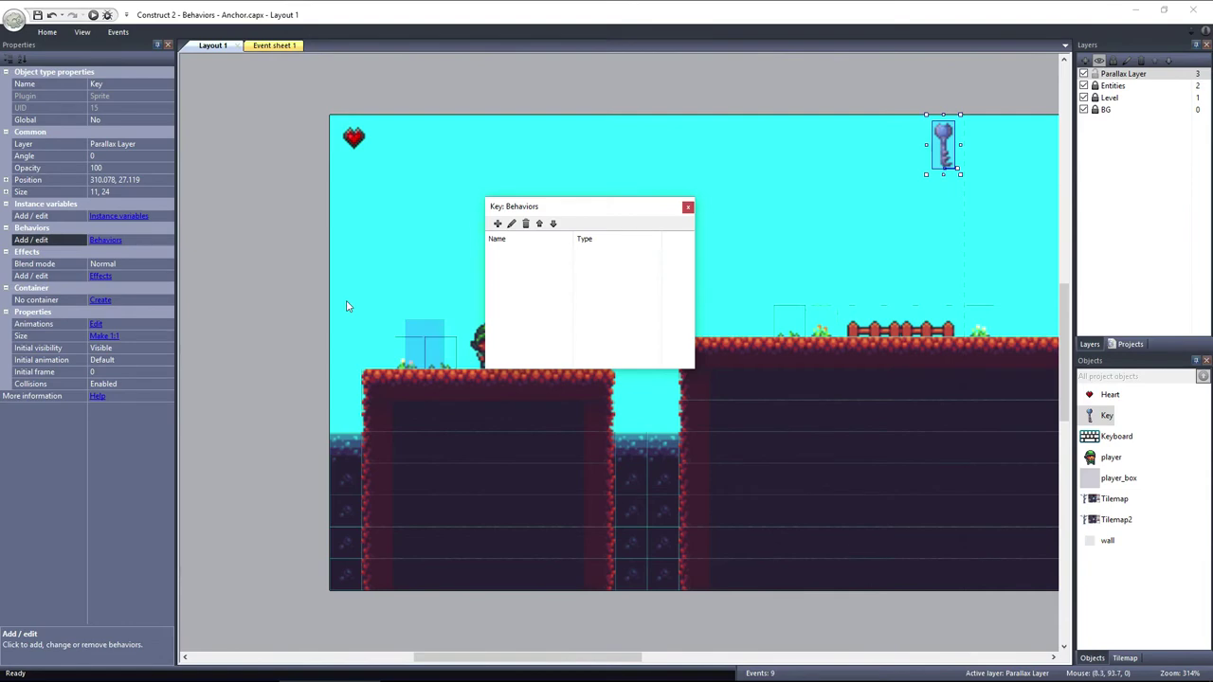
pyautogui.click(497, 224)
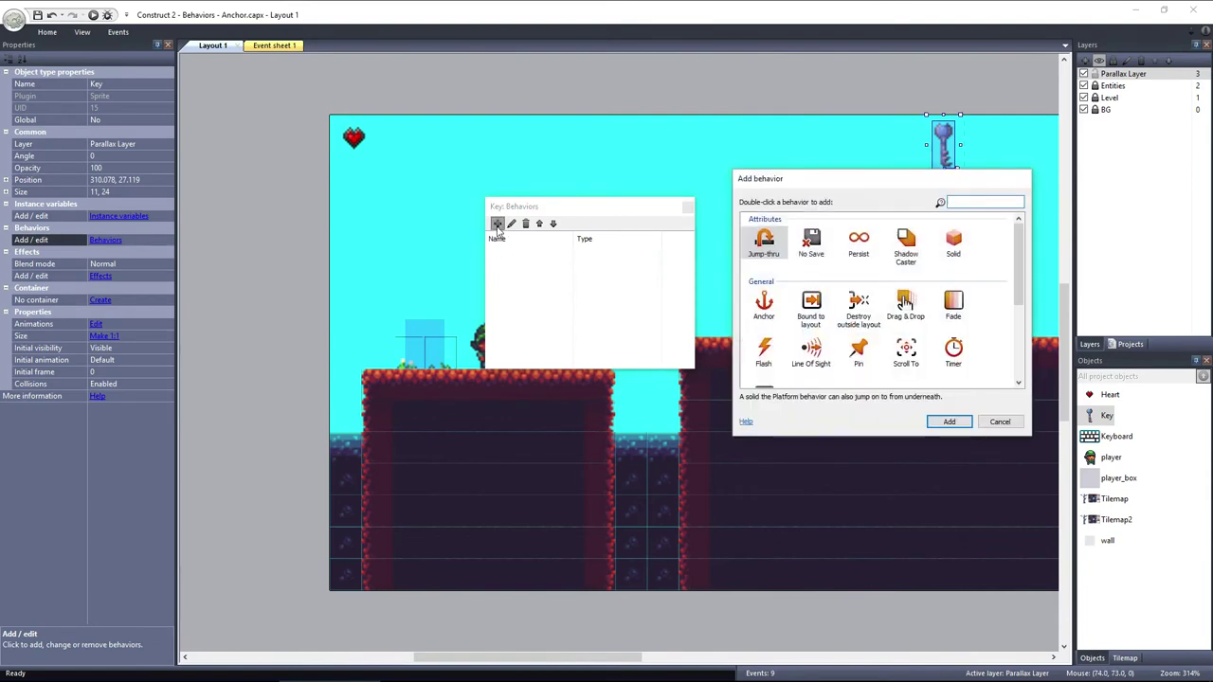
pyautogui.doubleClick(764, 305)
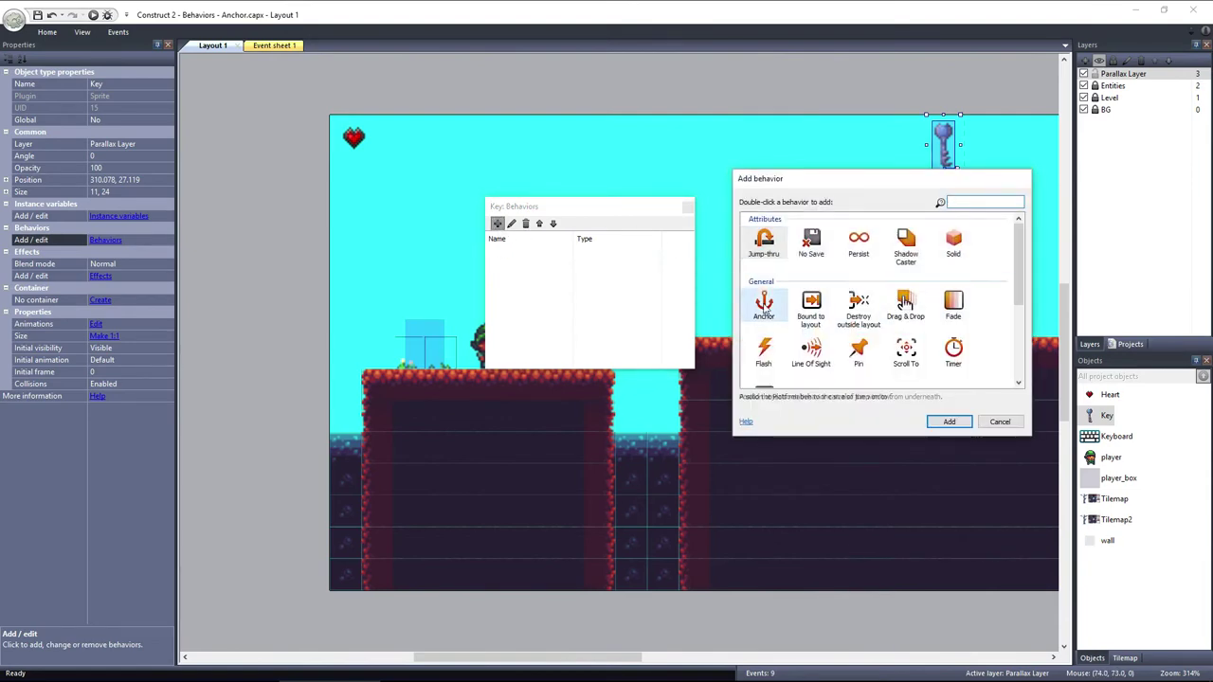
pyautogui.click(688, 208)
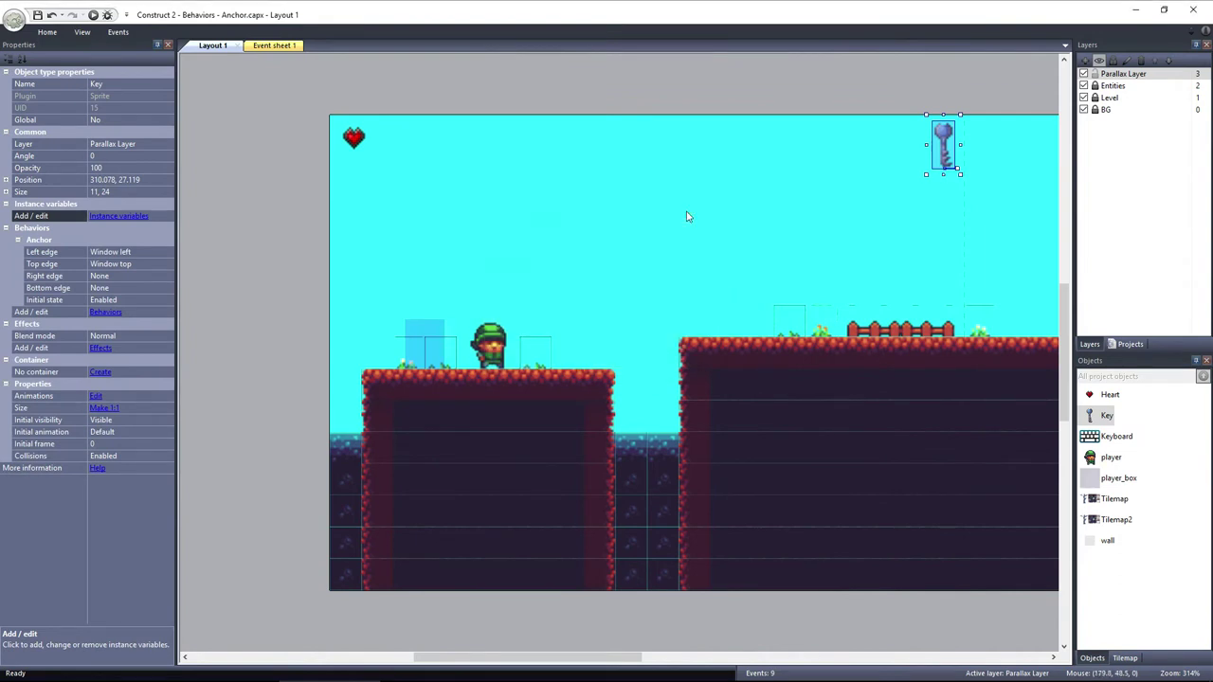
# Select the Heart sprite and add the Anchor behavior in its Behaviors dialog.
pyautogui.click(354, 138)
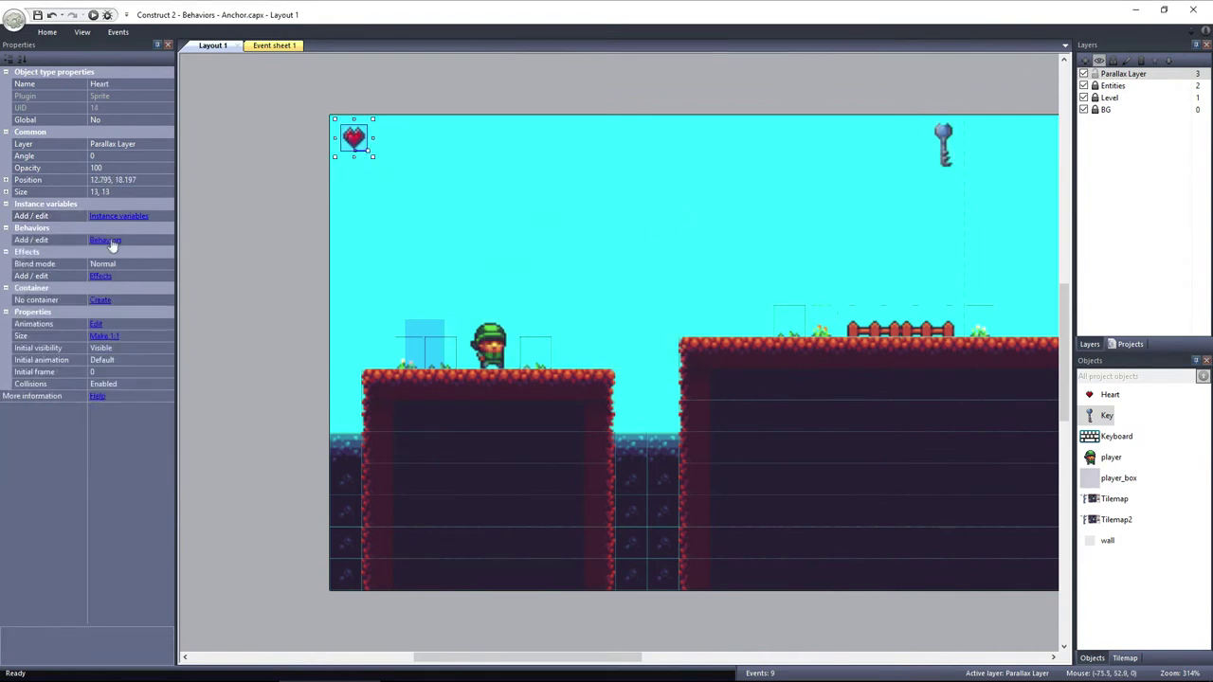
pyautogui.click(109, 242)
pyautogui.click(496, 224)
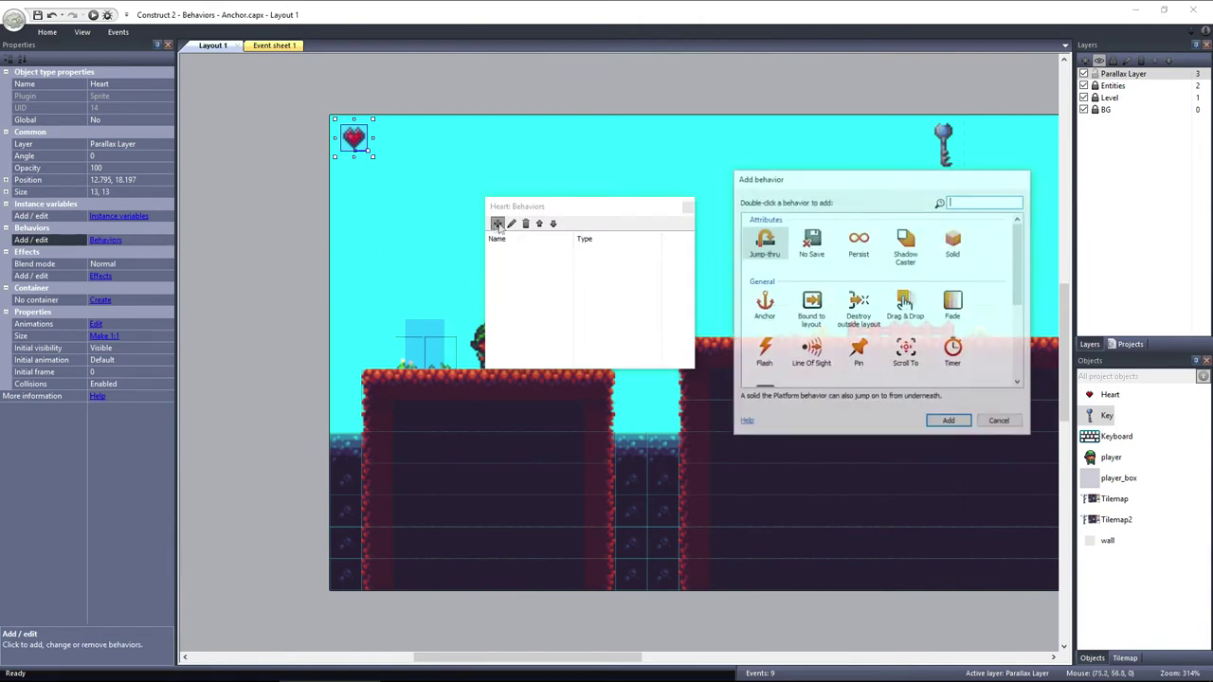
pyautogui.doubleClick(764, 303)
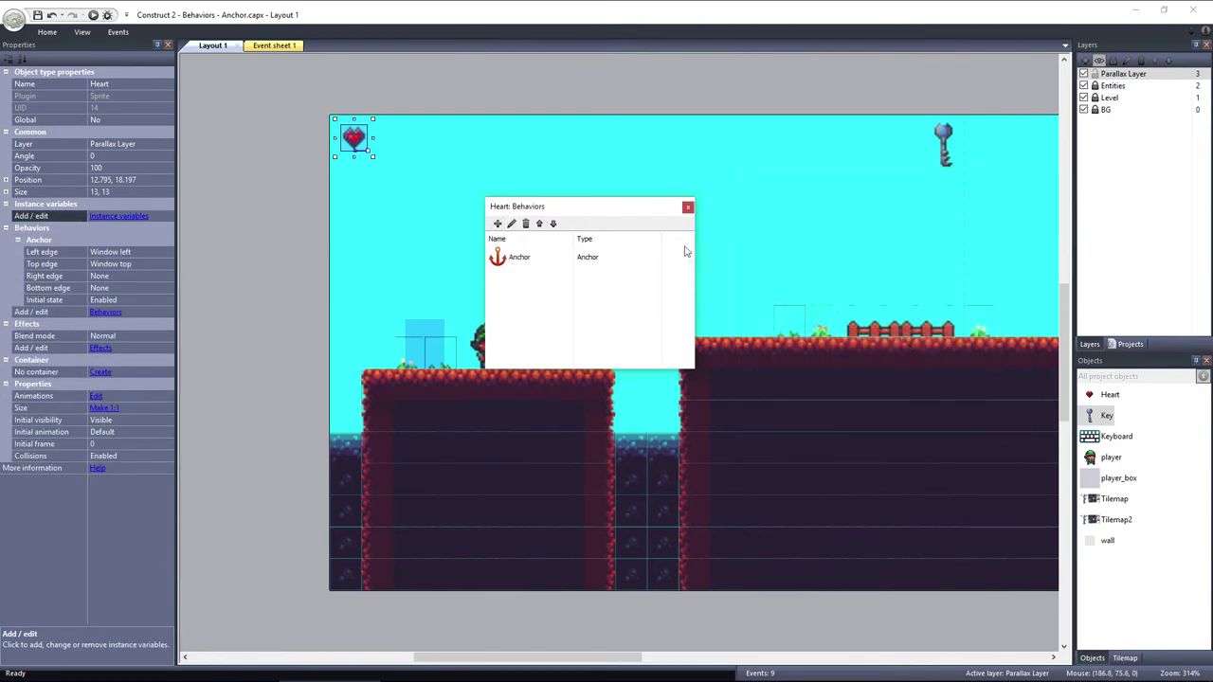
pyautogui.click(688, 207)
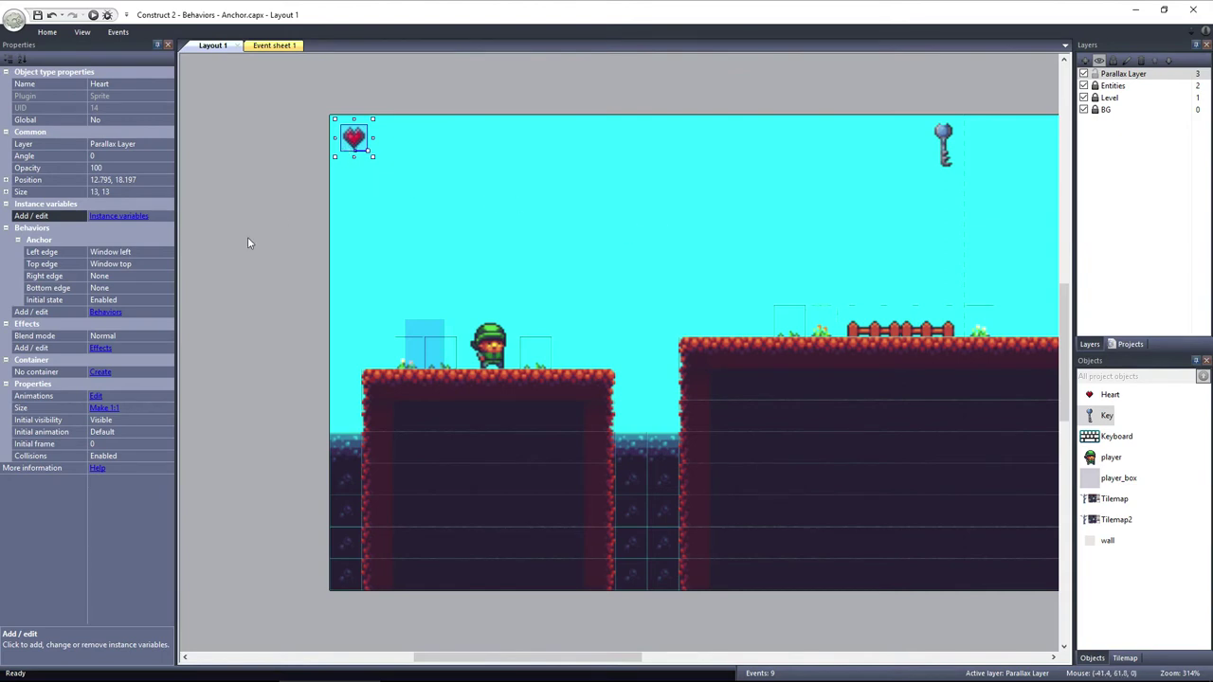
pyautogui.click(41, 252)
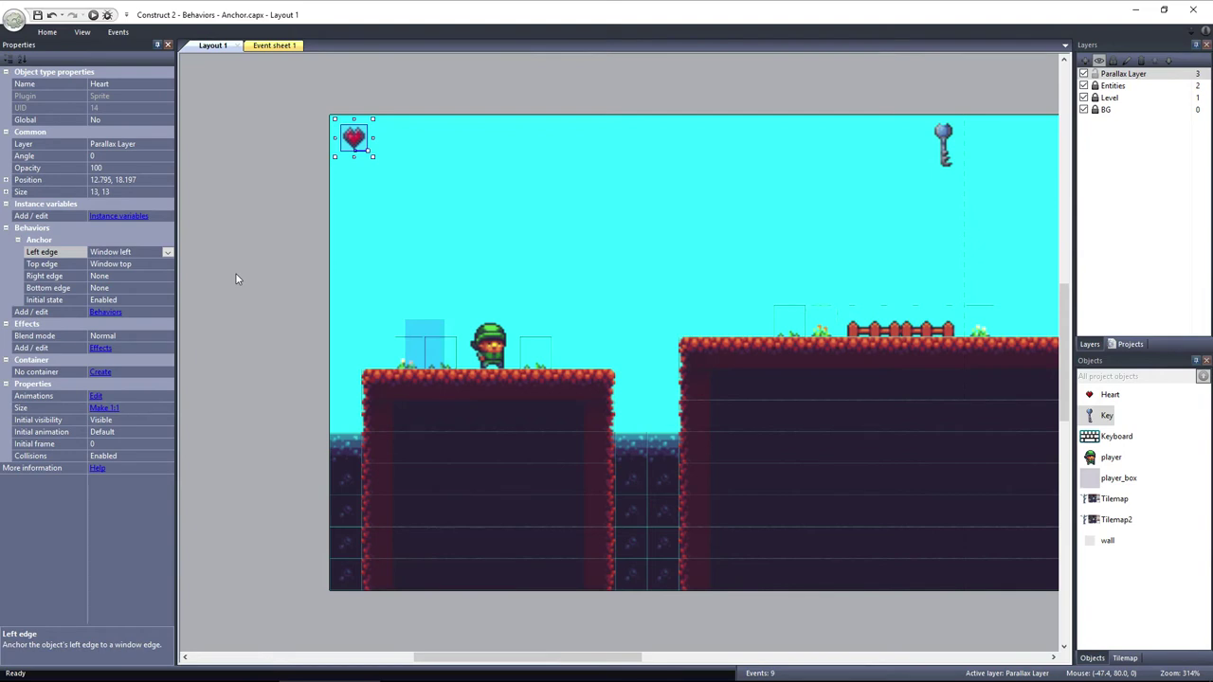
pyautogui.click(167, 252)
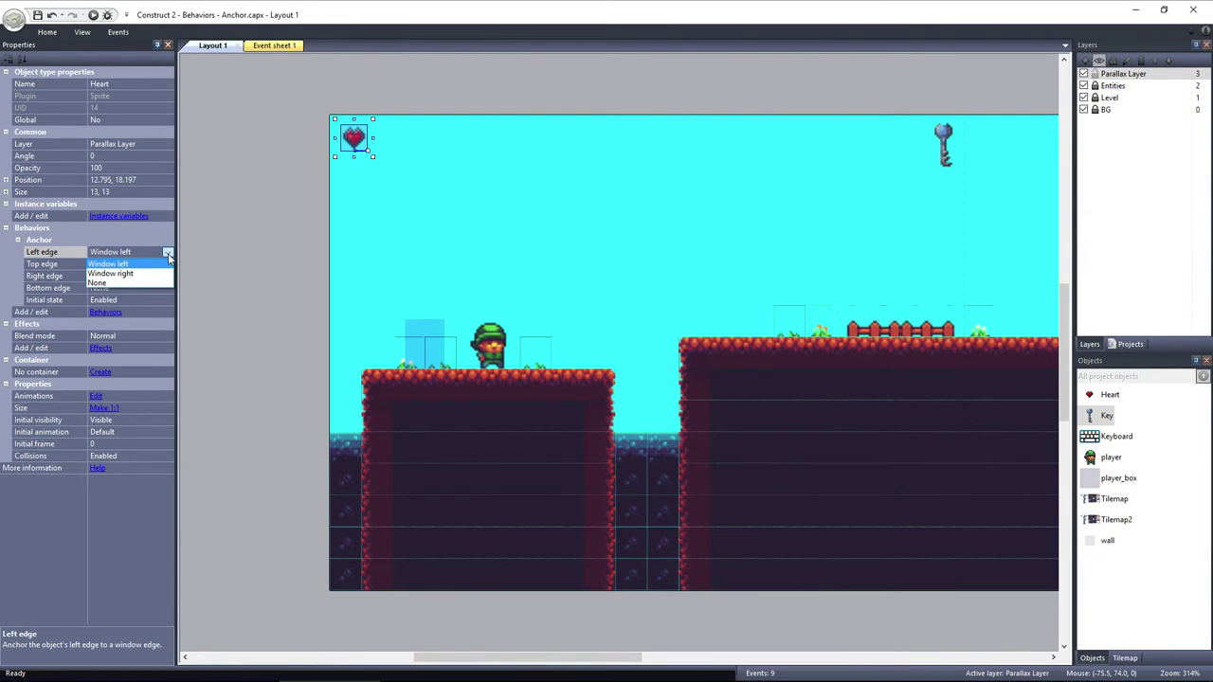
pyautogui.click(168, 254)
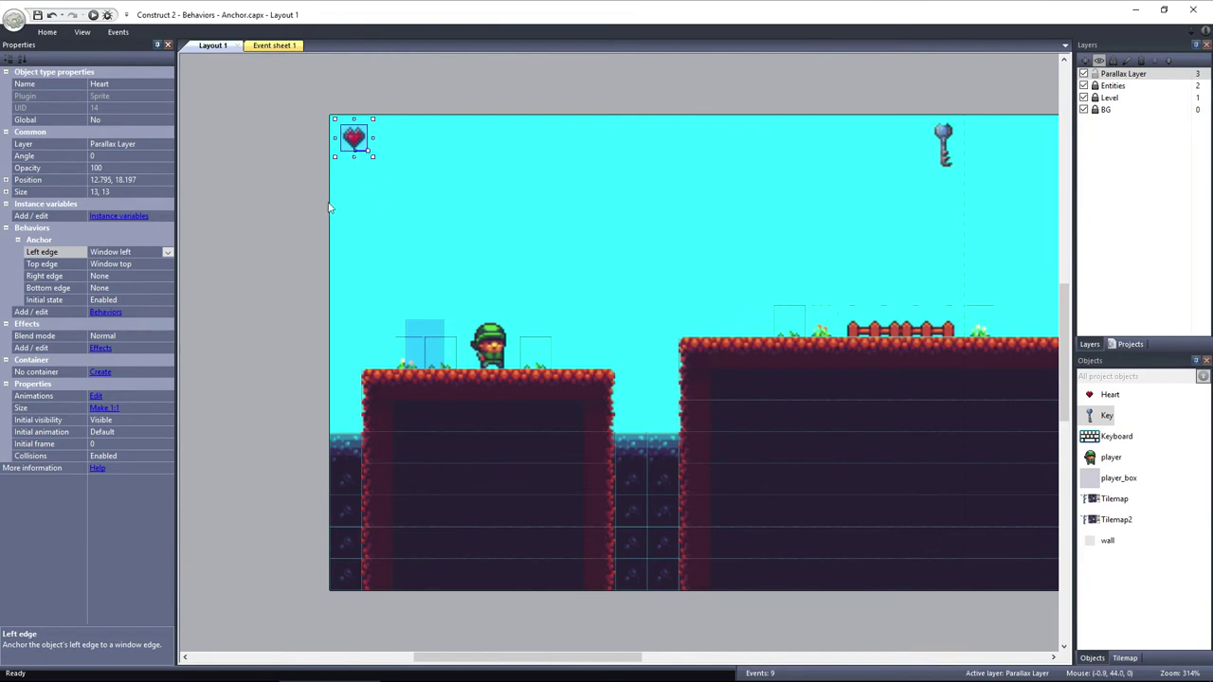
pyautogui.click(328, 155)
pyautogui.click(341, 148)
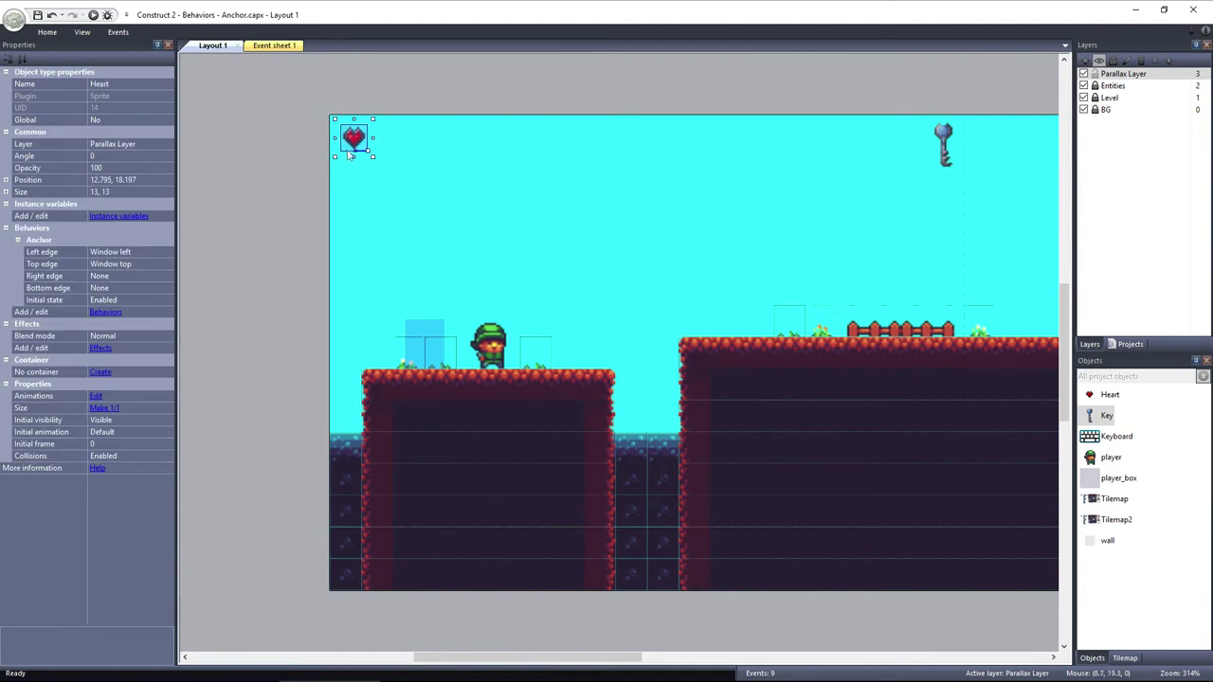
# Set the Key's Anchor Left edge to Window right and run the layout preview.
pyautogui.click(945, 158)
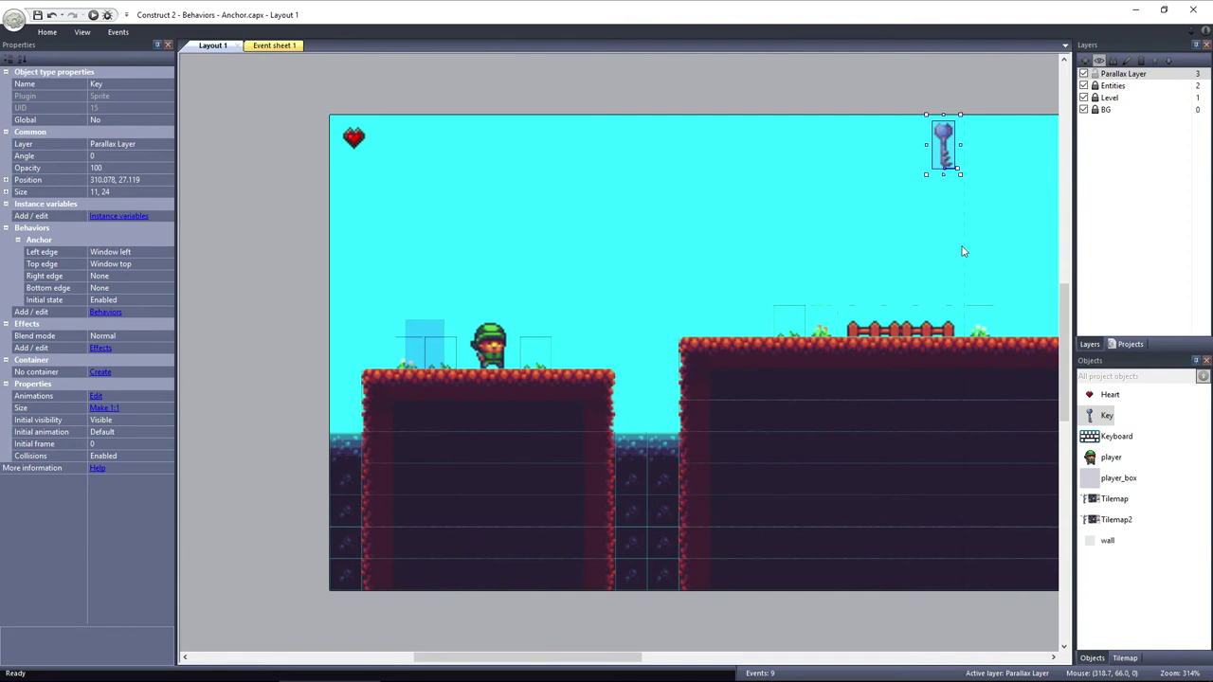
pyautogui.click(151, 252)
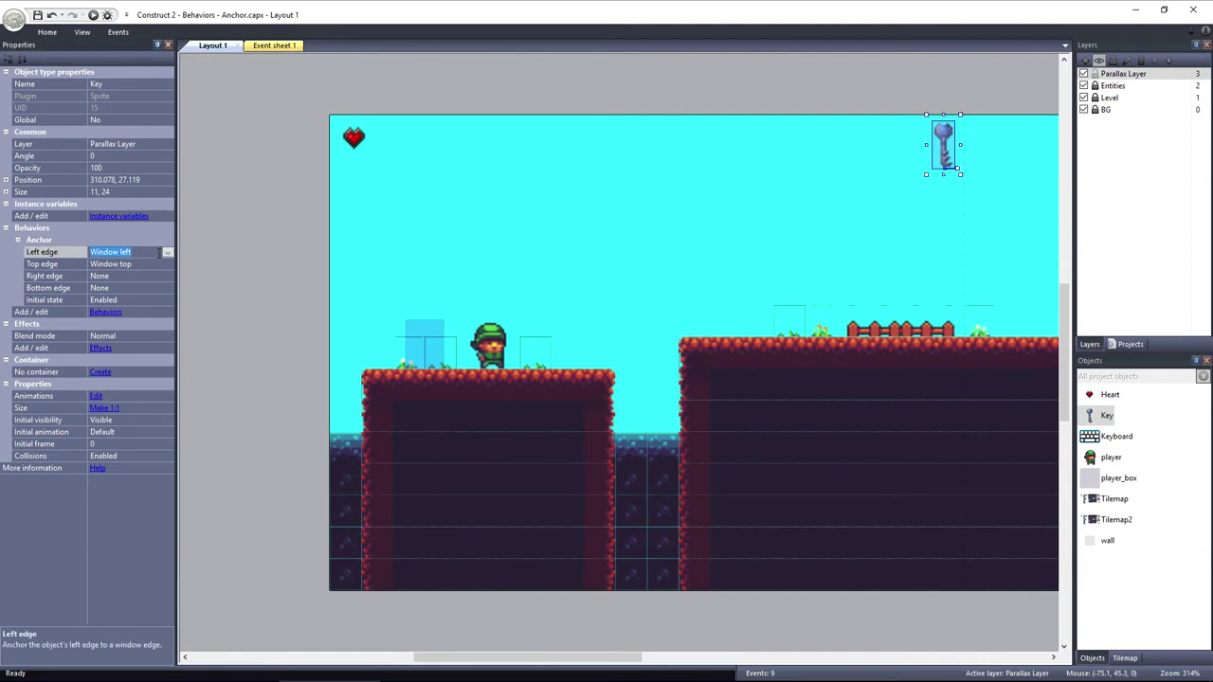
pyautogui.click(168, 256)
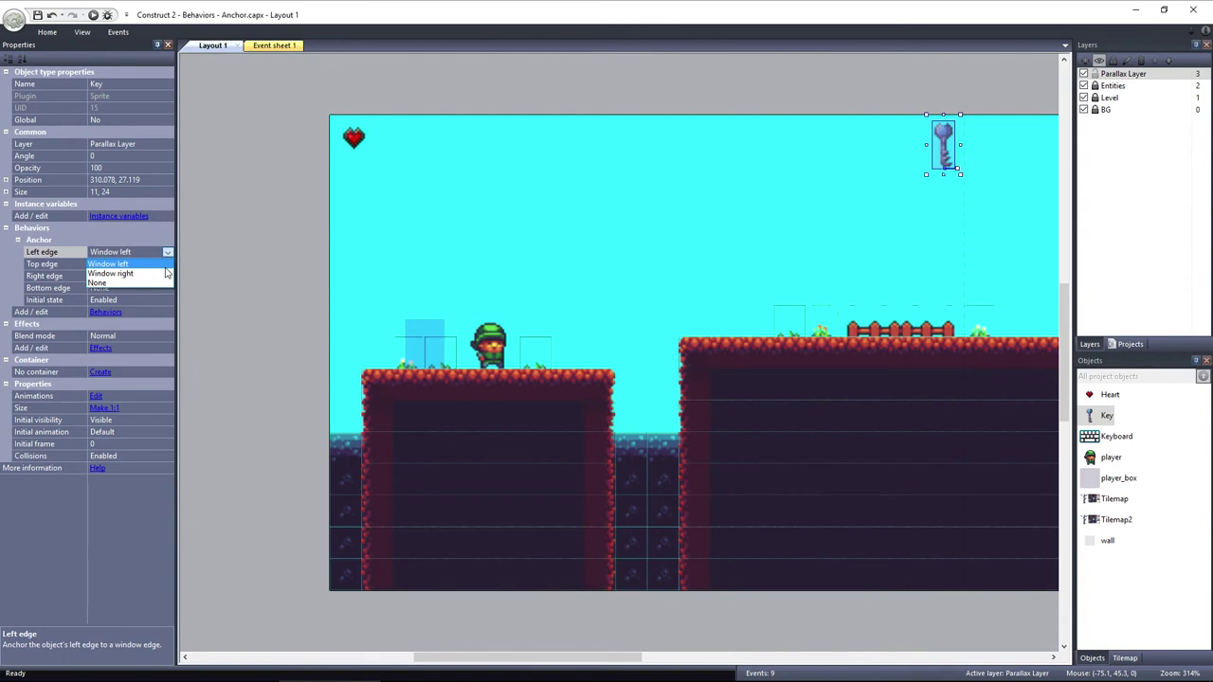
pyautogui.click(165, 269)
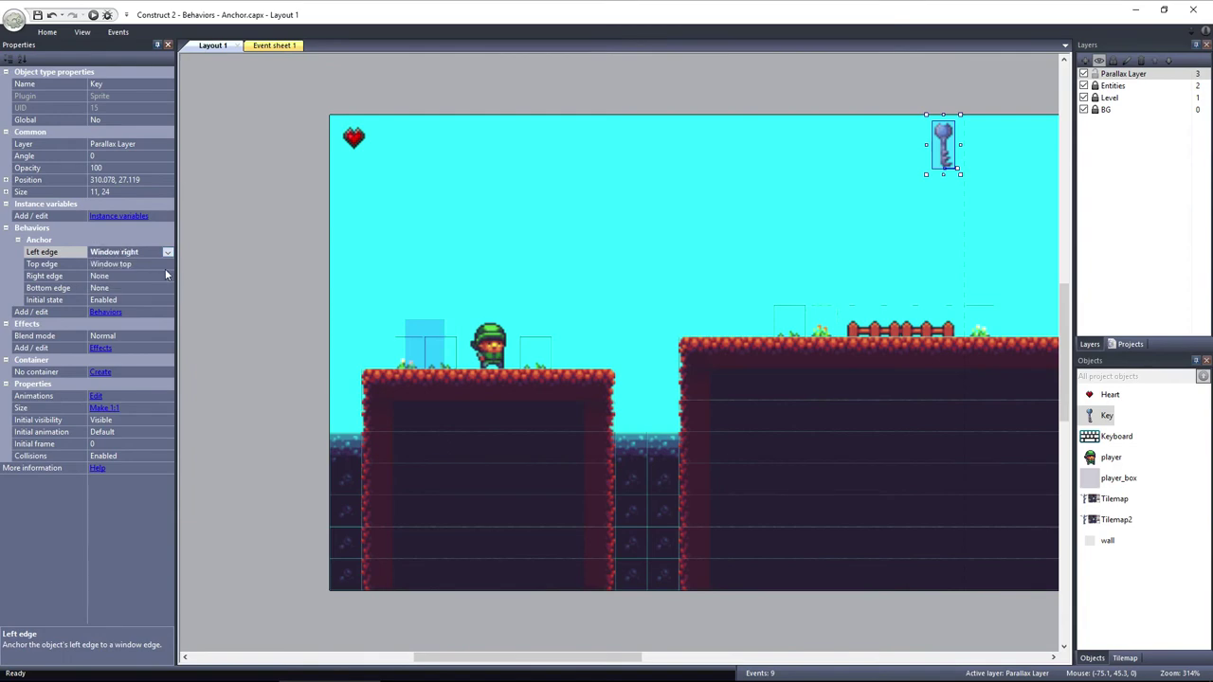
pyautogui.click(93, 15)
# Run the player right and back left, jumping across the platforms, watching the pinned heart and key.
pyautogui.press('Right')
pyautogui.press('Up')
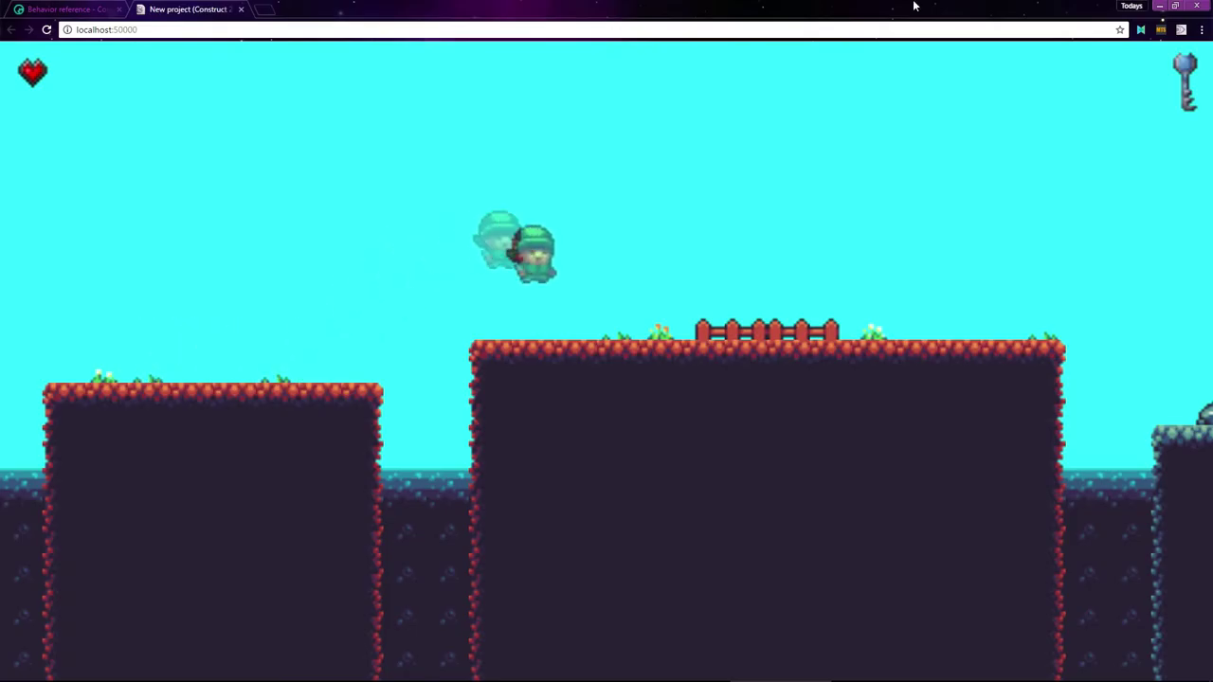
pyautogui.press('Up')
pyautogui.press('Left')
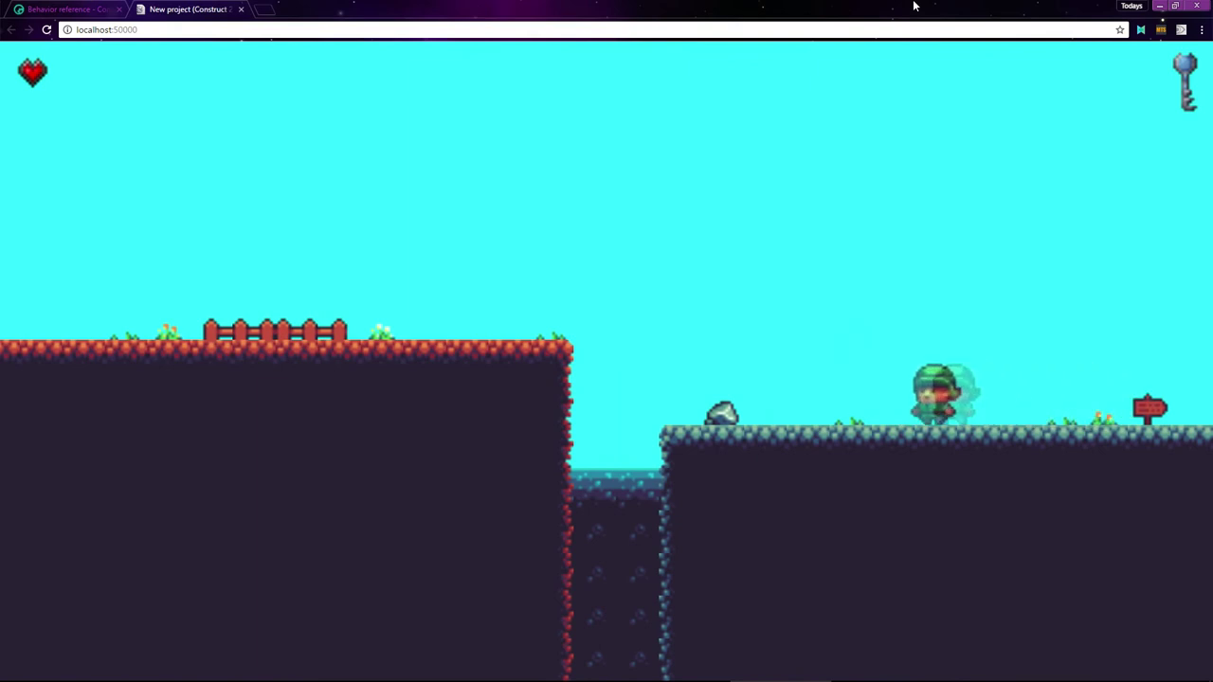
pyautogui.press('Up')
pyautogui.press('Up')
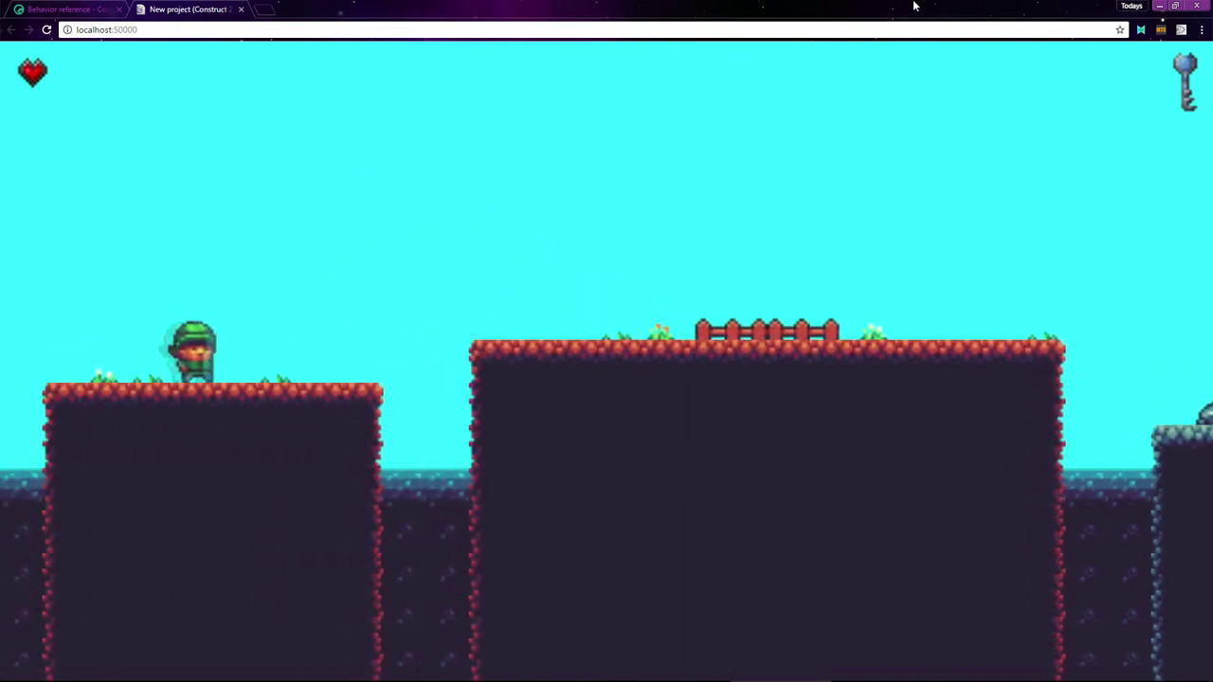
pyautogui.press('Right')
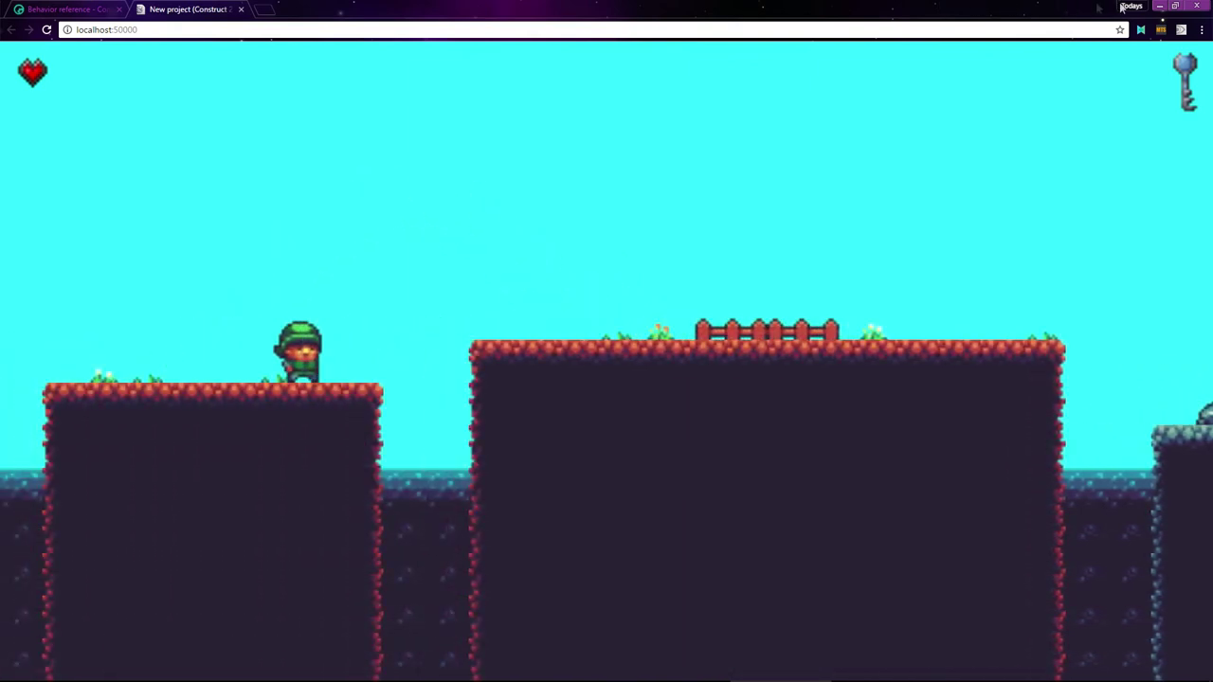
# Restore the Chrome preview to a resizable window, change its size, and walk the player right.
pyautogui.doubleClick(1044, 6)
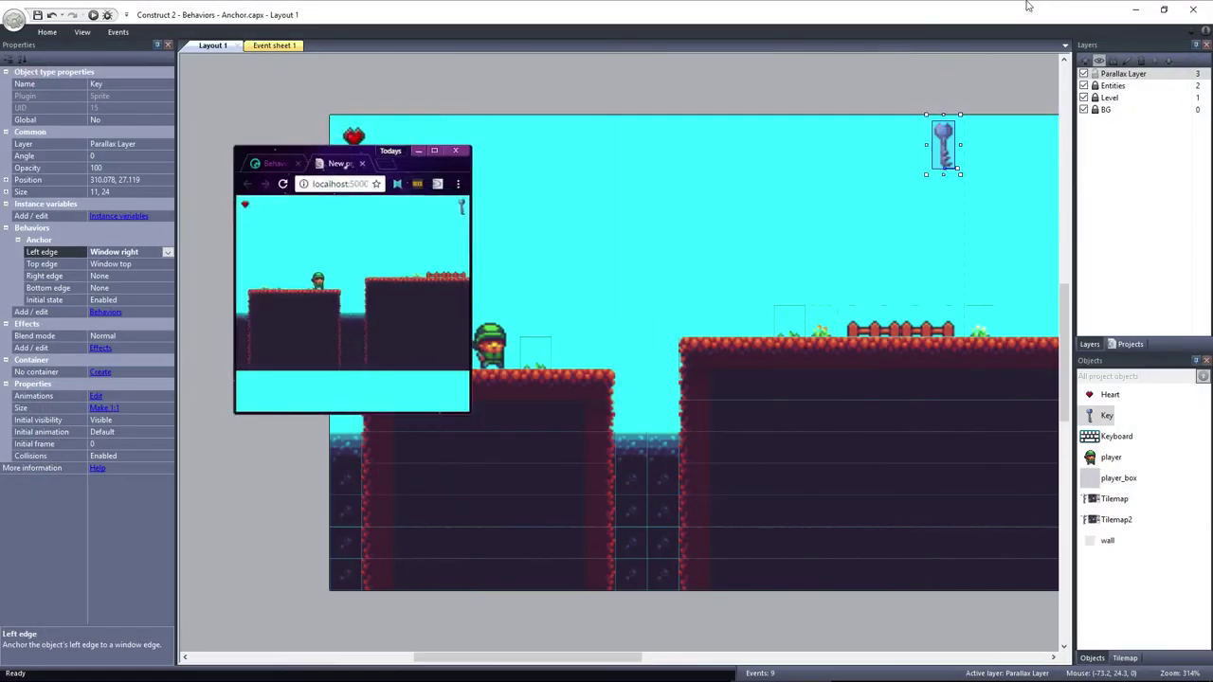
pyautogui.moveTo(503, 427); pyautogui.dragTo(691, 418)
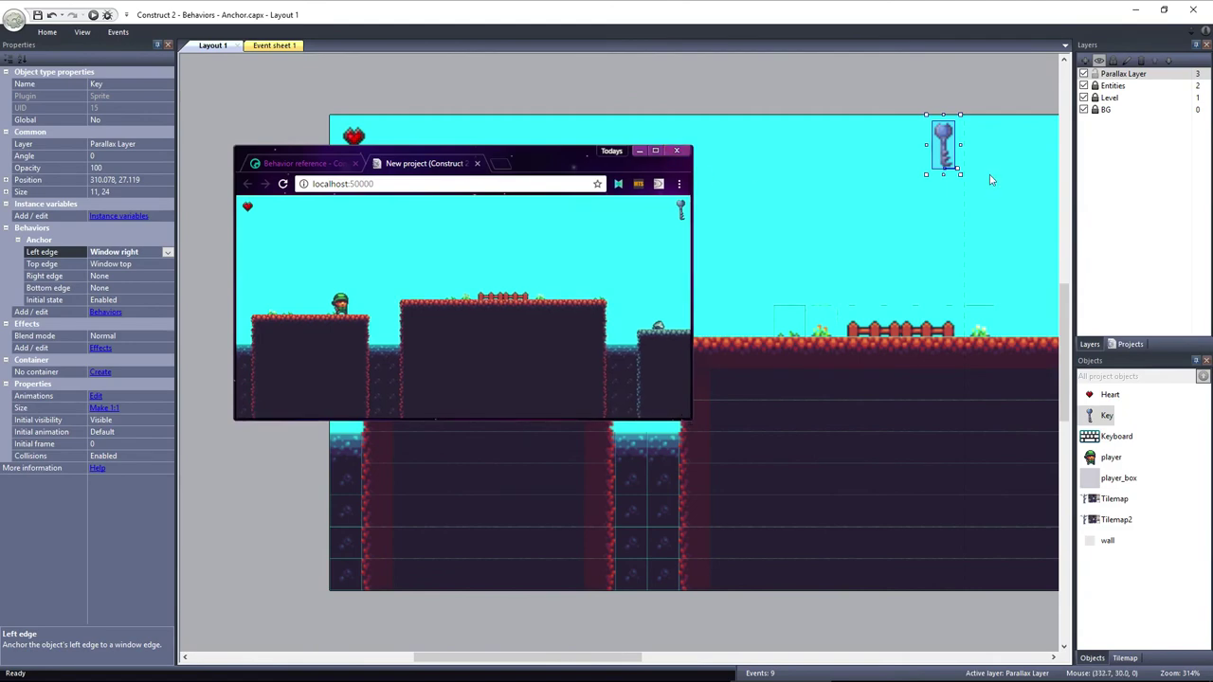
pyautogui.press('Right')
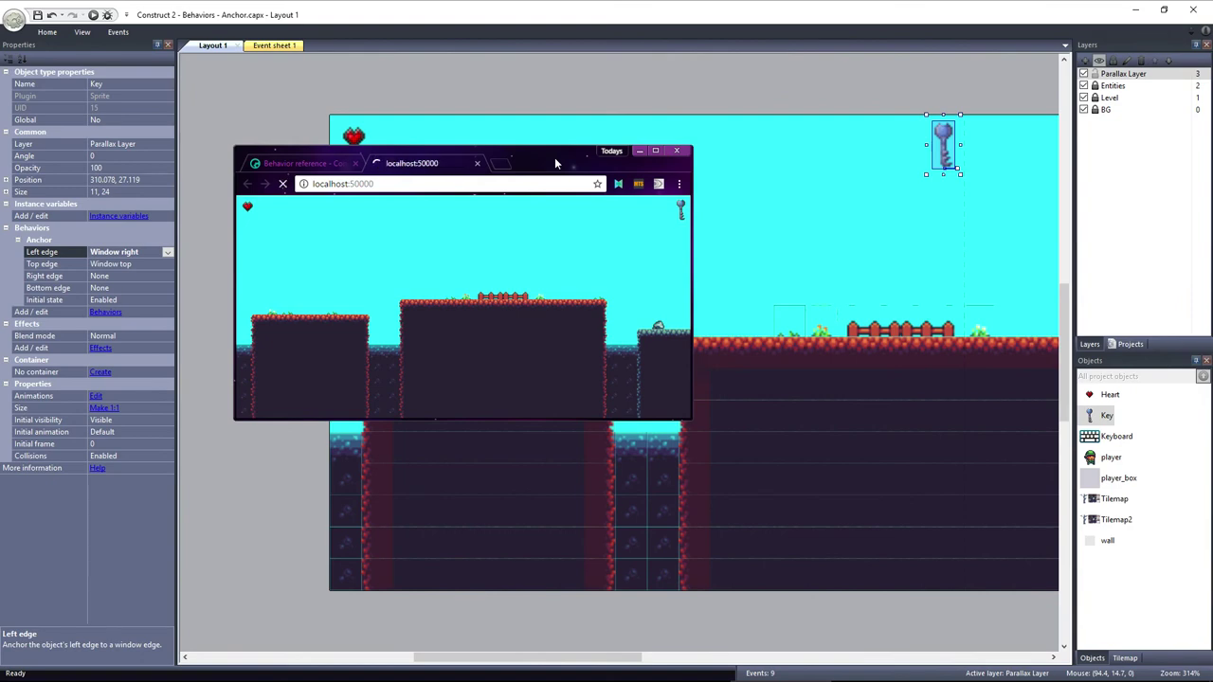
# Play the level again, running and jumping left and right, checking the key stays top-right.
pyautogui.press('Right')
pyautogui.press('Up')
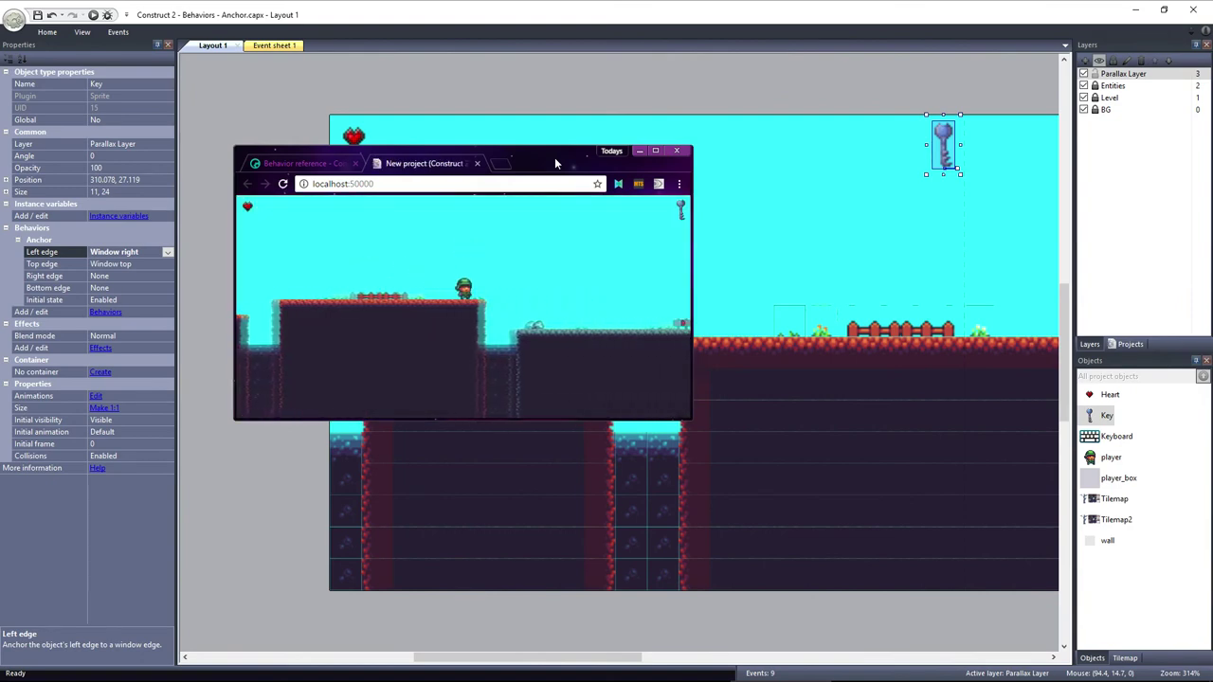
pyautogui.press('Left')
pyautogui.press('Left')
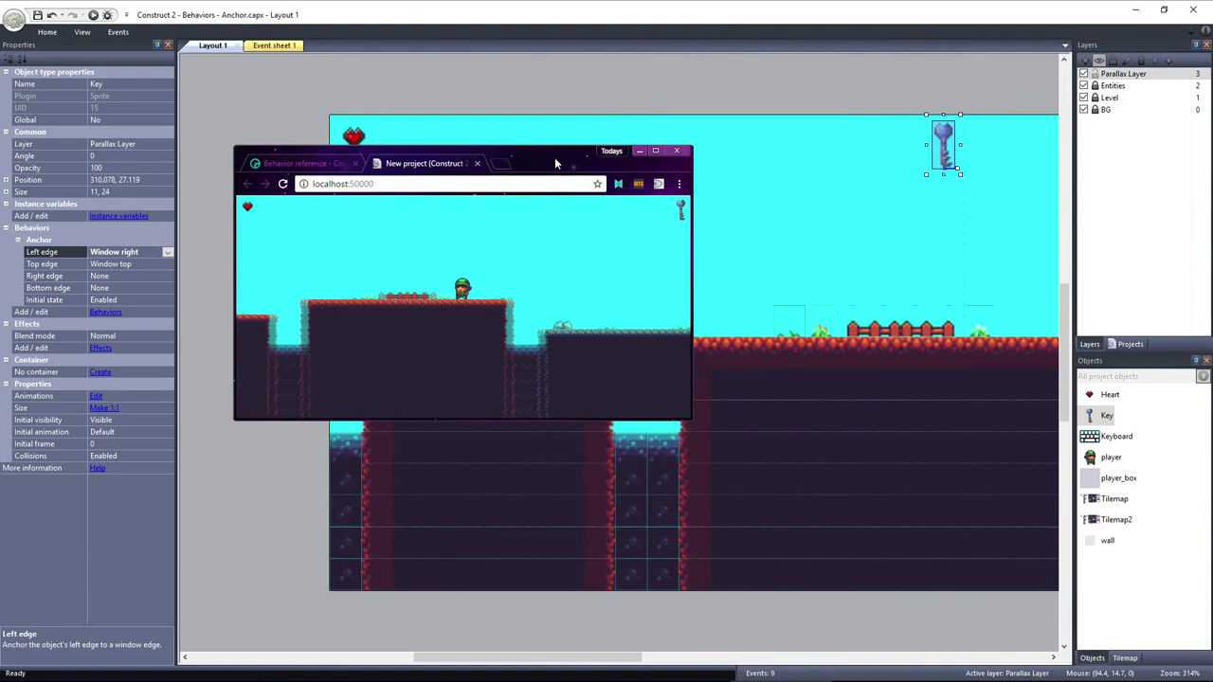
pyautogui.press('Up')
pyautogui.press('Right')
pyautogui.press('Up')
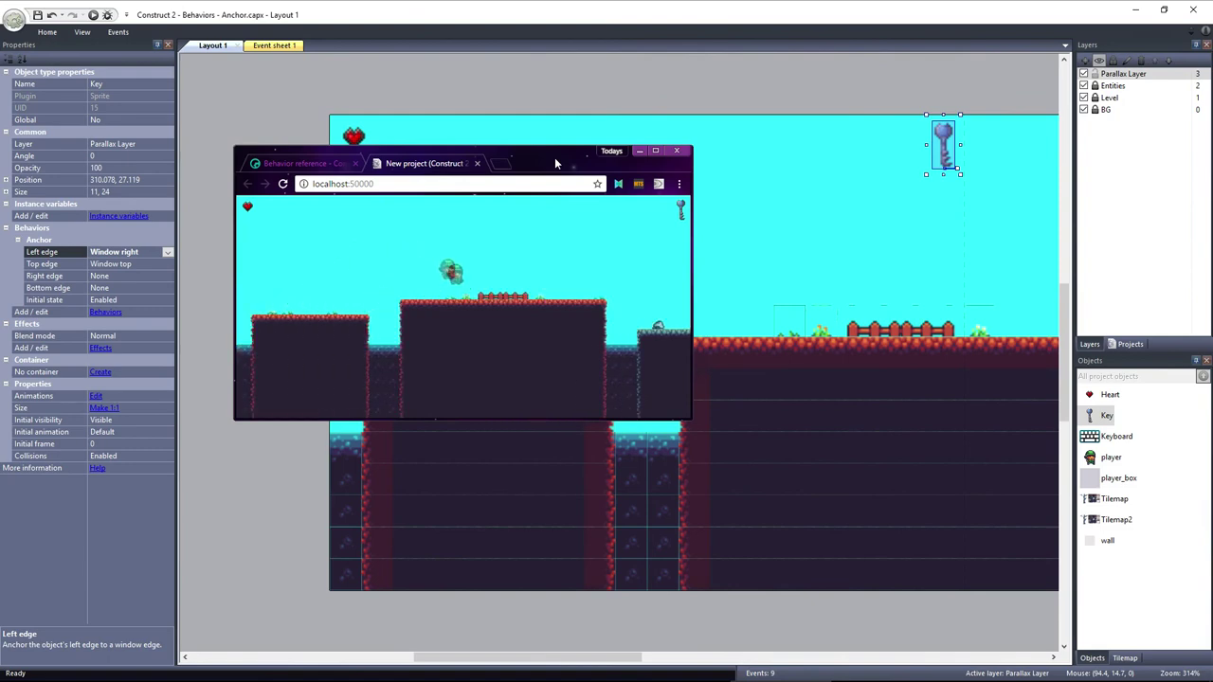
pyautogui.press('Left')
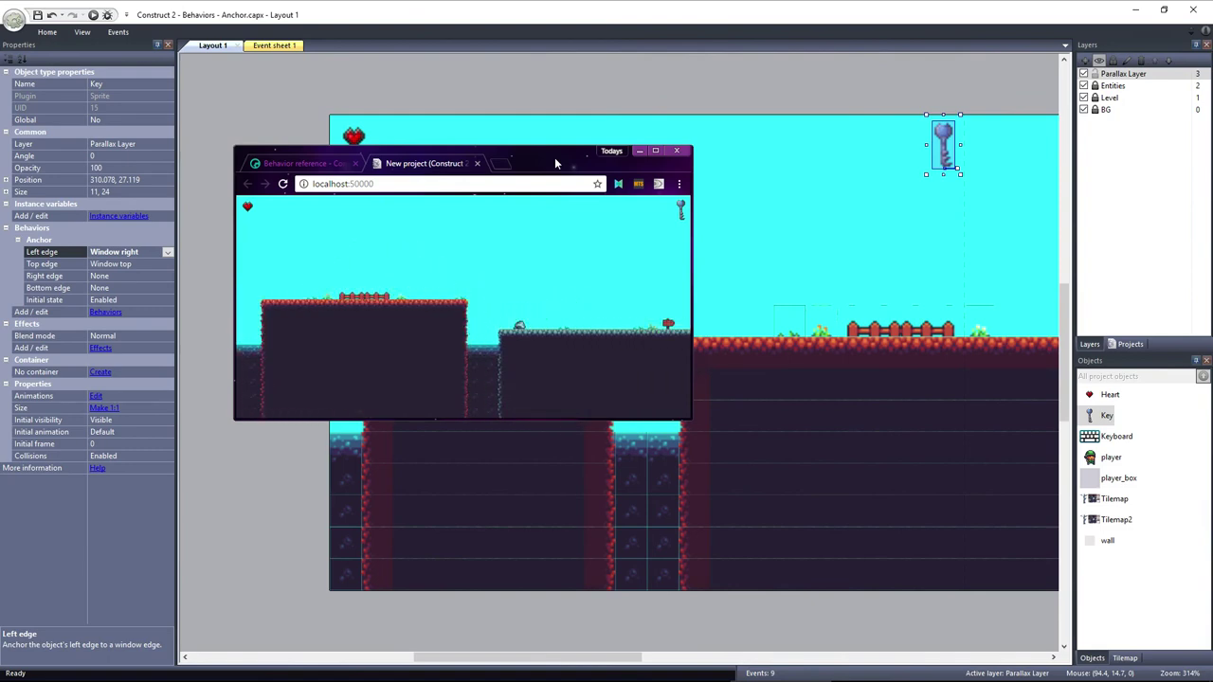